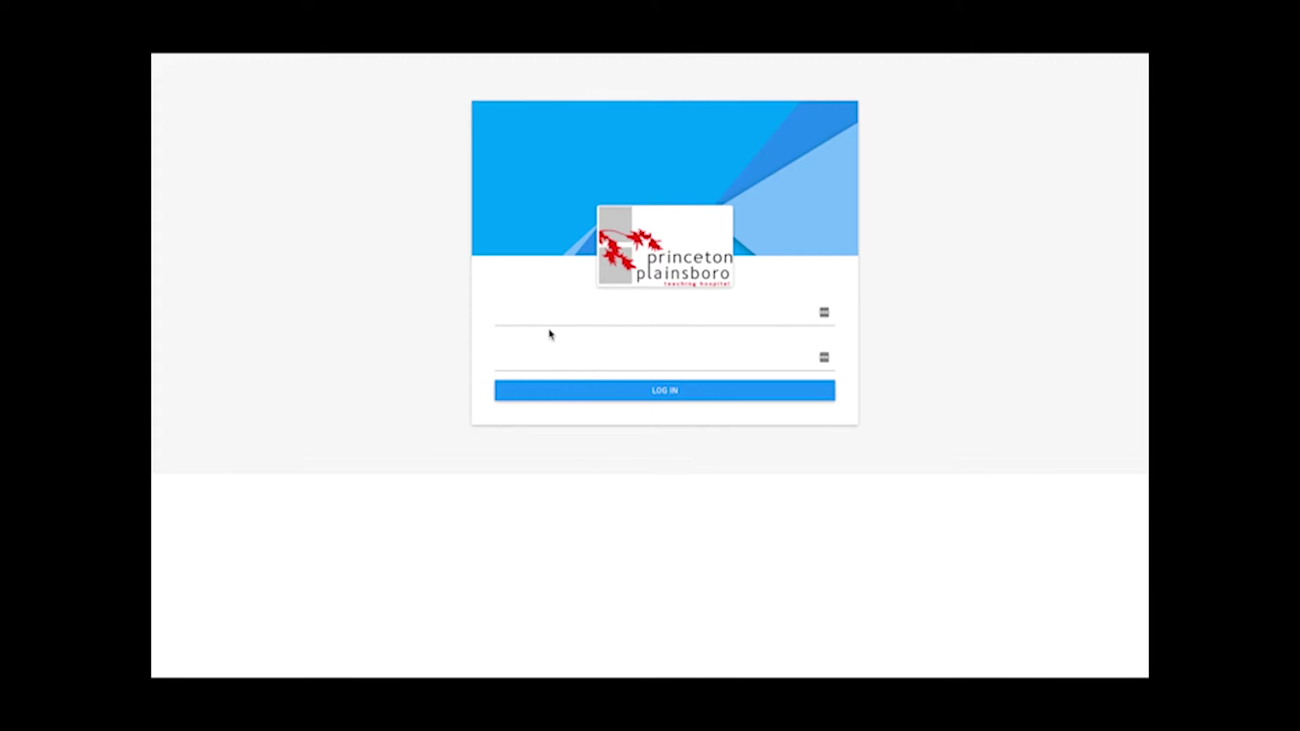
Sign in to the tumor board with the account's username and password
click(532, 319)
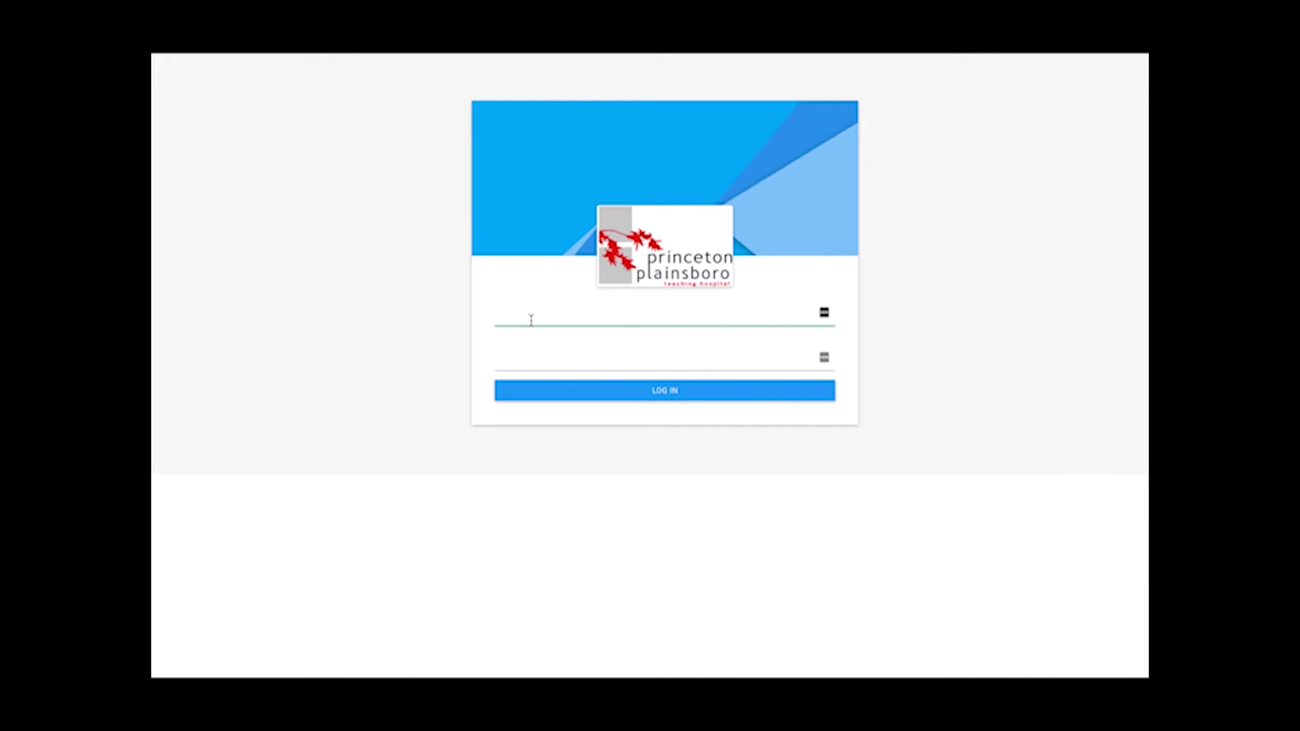
text(manuel)
key(Tab)
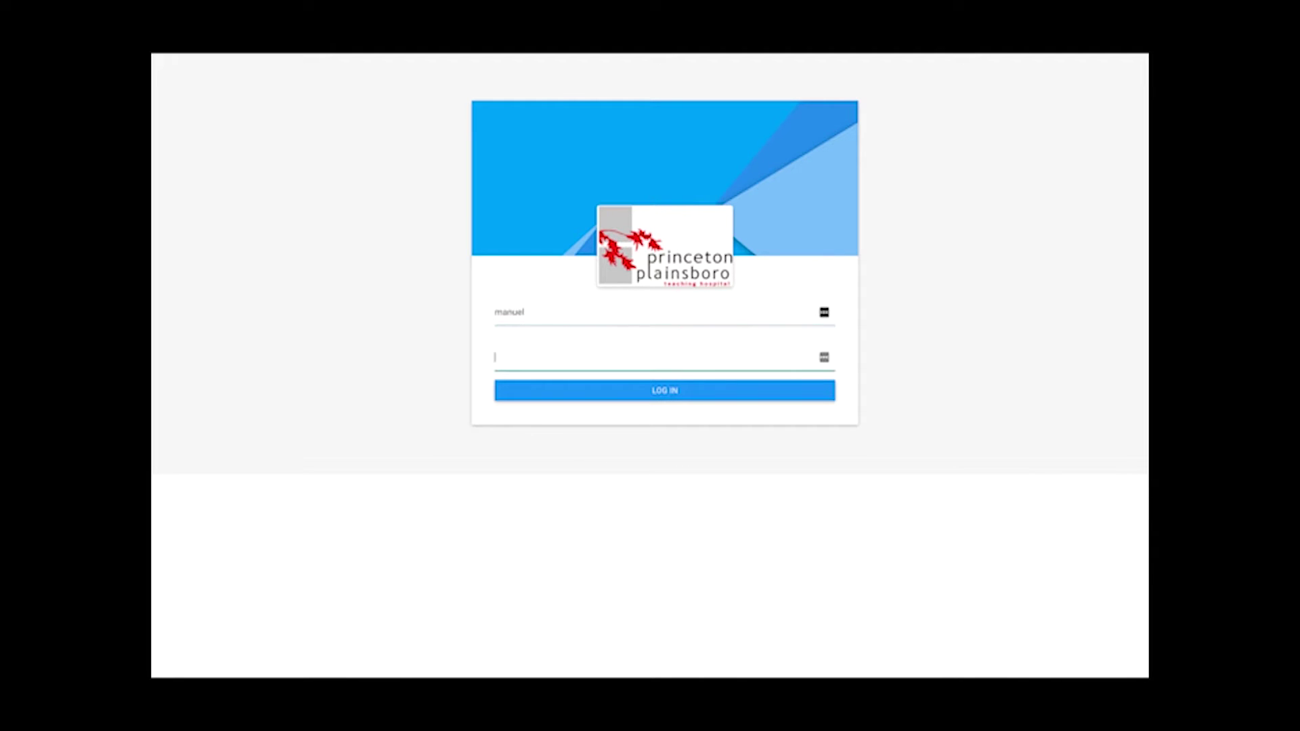
text(********)
click(628, 390)
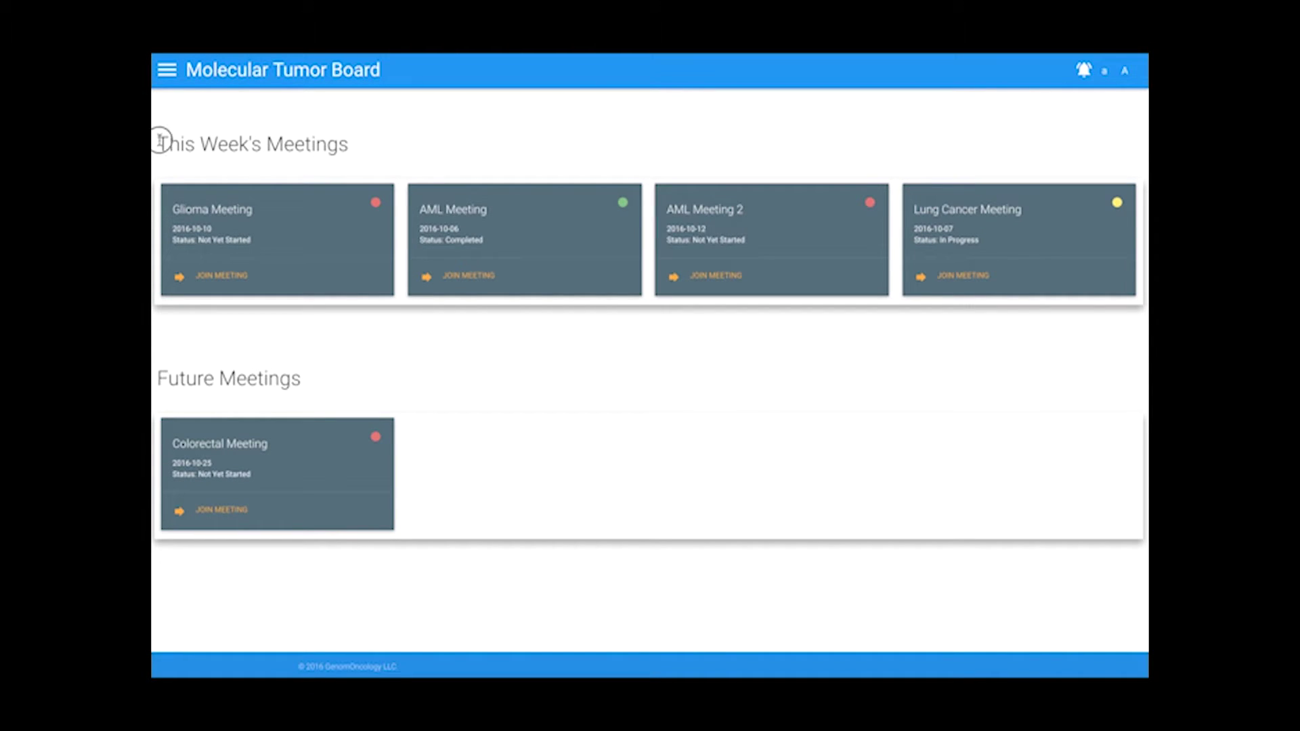
Highlight the This Week's Meetings and Future Meetings headings and the Glioma Meeting's status
drag(160, 140, 325, 154)
drag(158, 378, 302, 374)
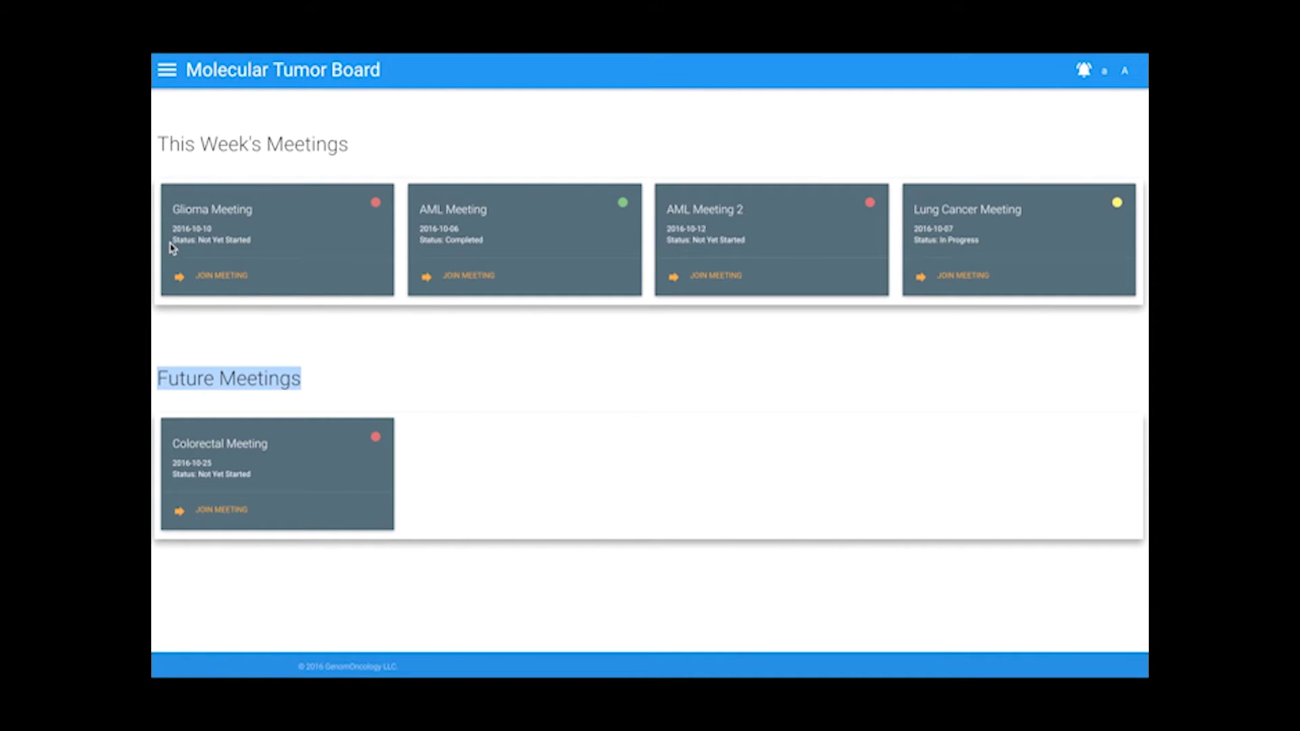
drag(174, 243, 252, 242)
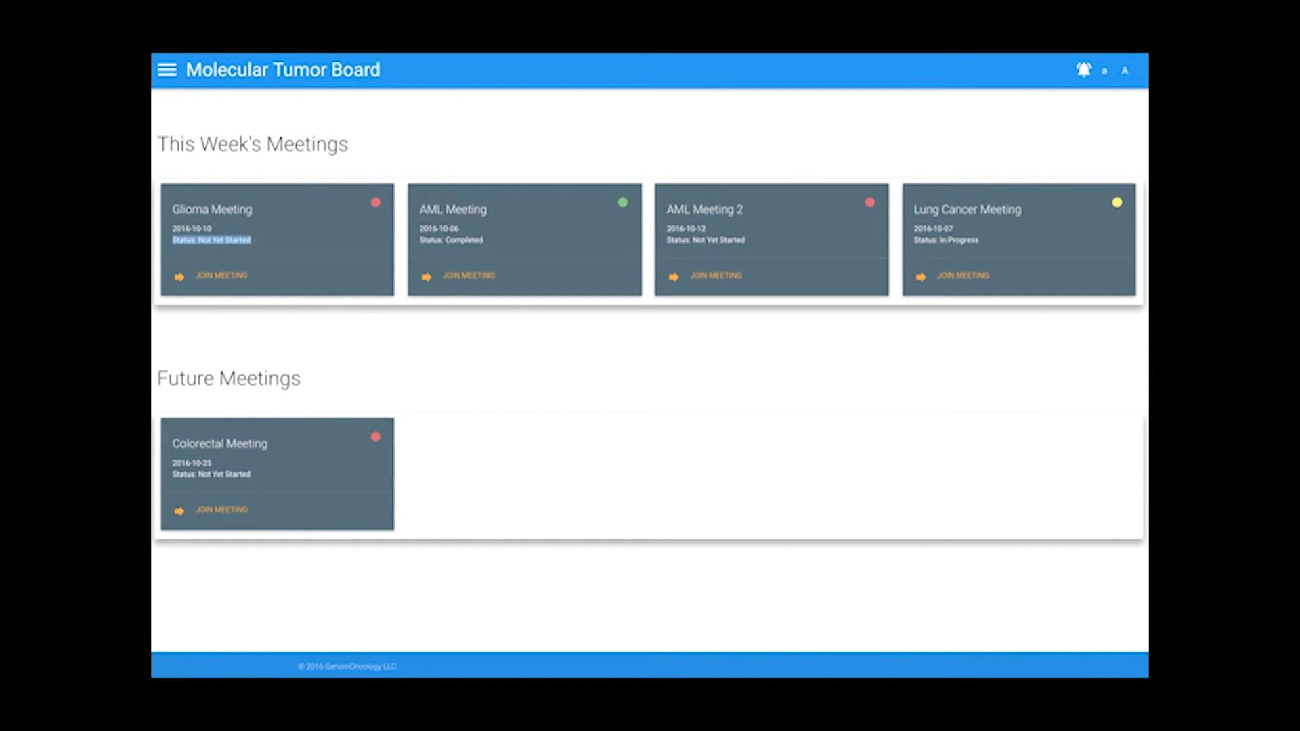
Join the Lung Cancer Meeting and open the 75-year-old patient's case for review
click(965, 278)
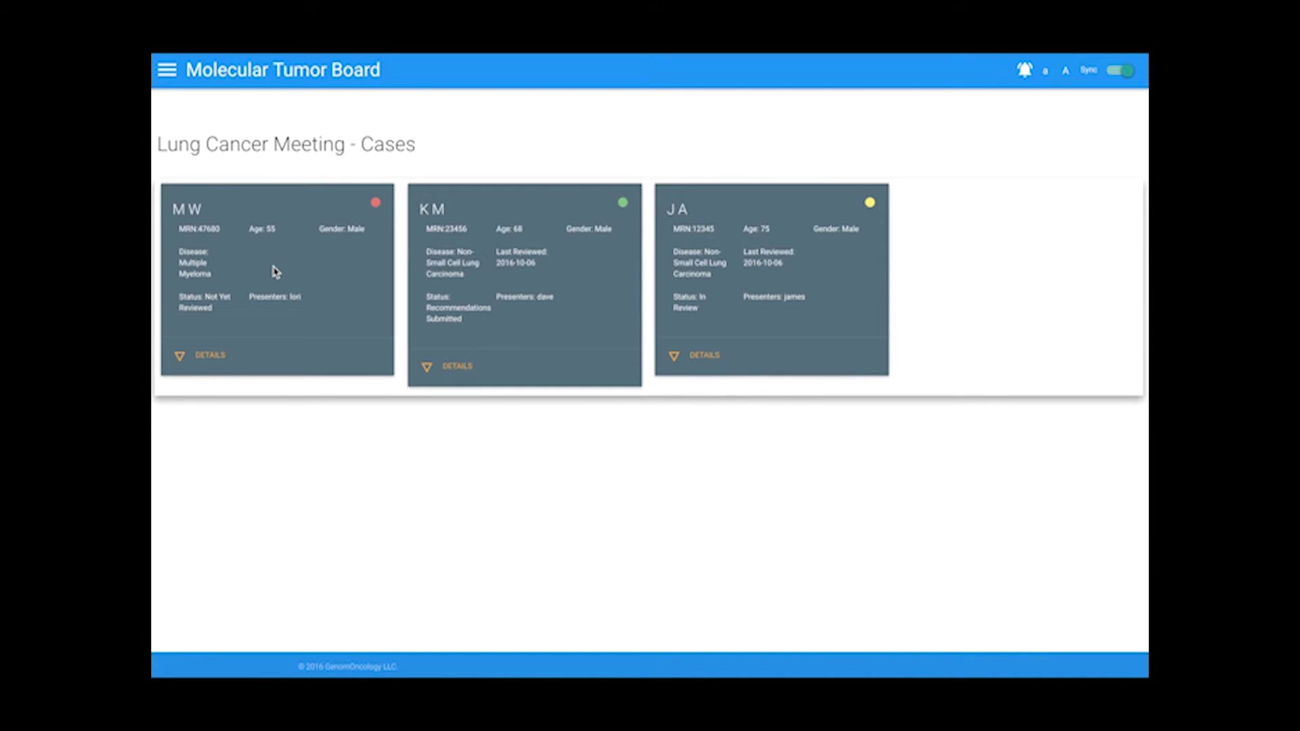
mouse_move(869, 205)
click(701, 359)
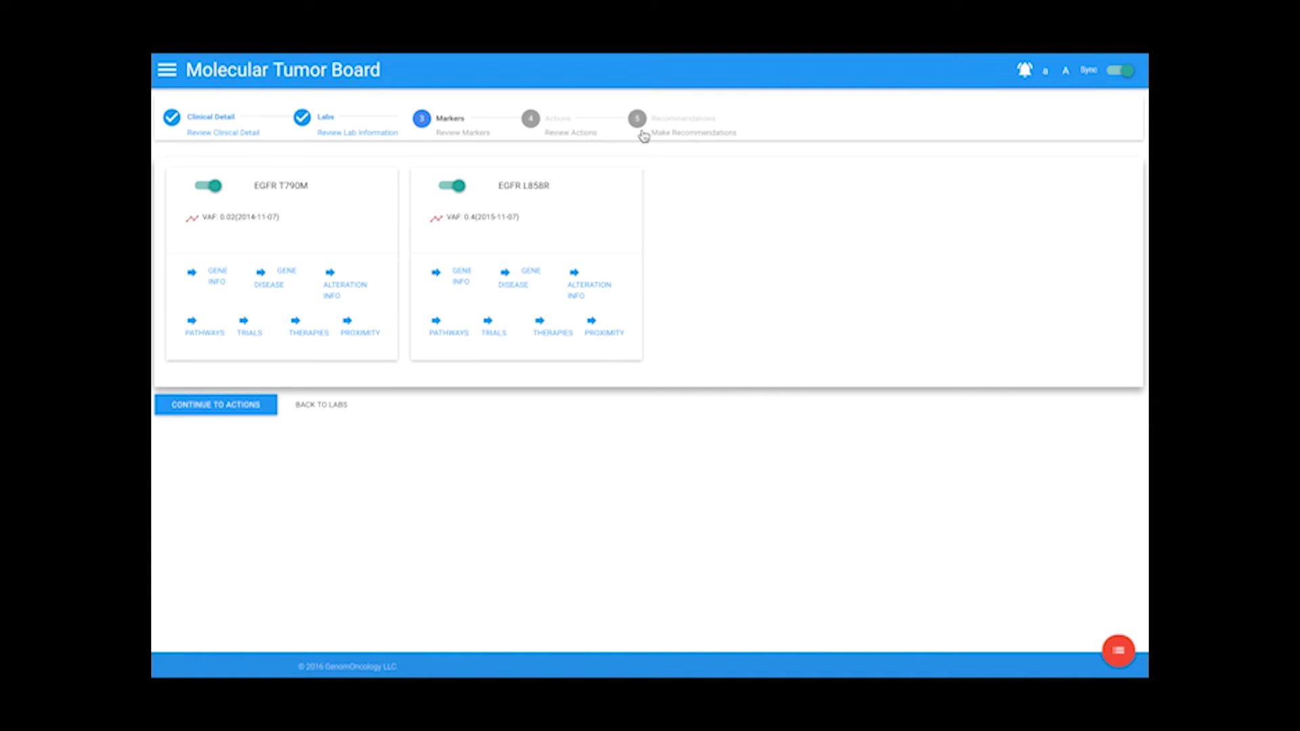
click(1128, 73)
click(230, 131)
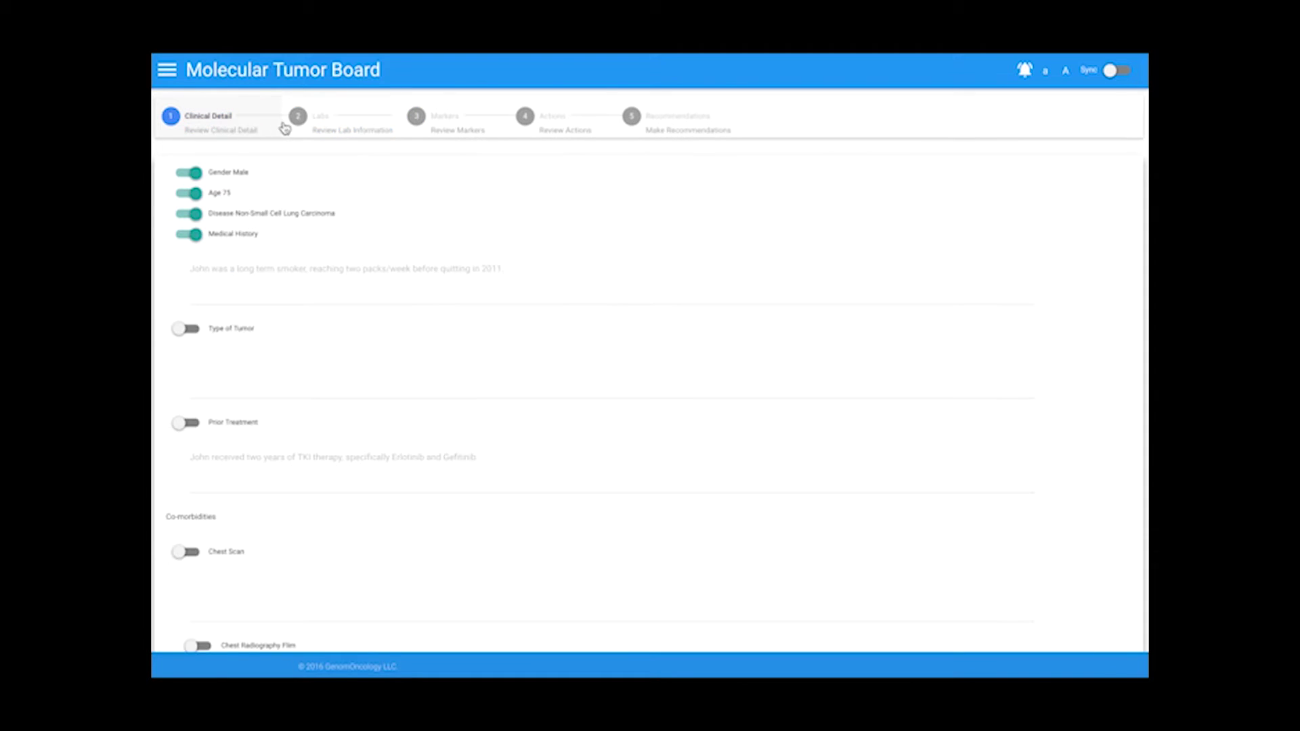
click(319, 128)
click(416, 127)
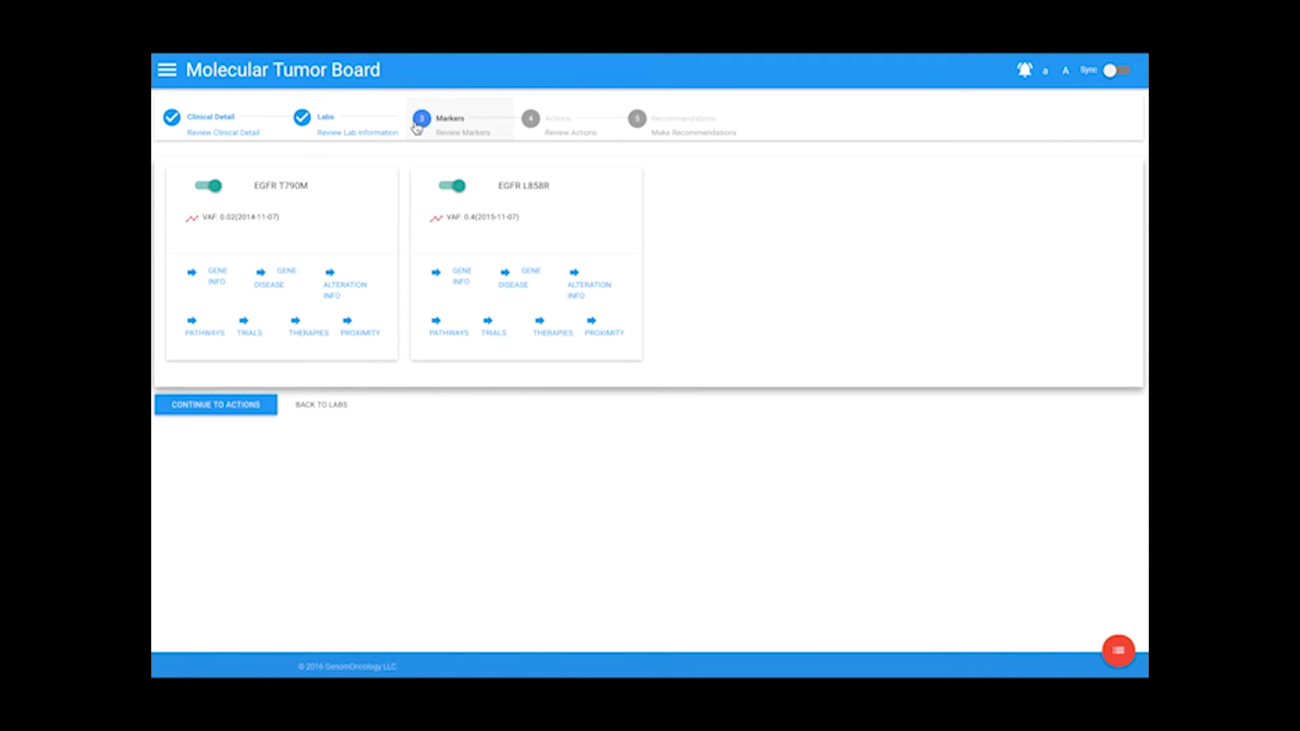
click(209, 134)
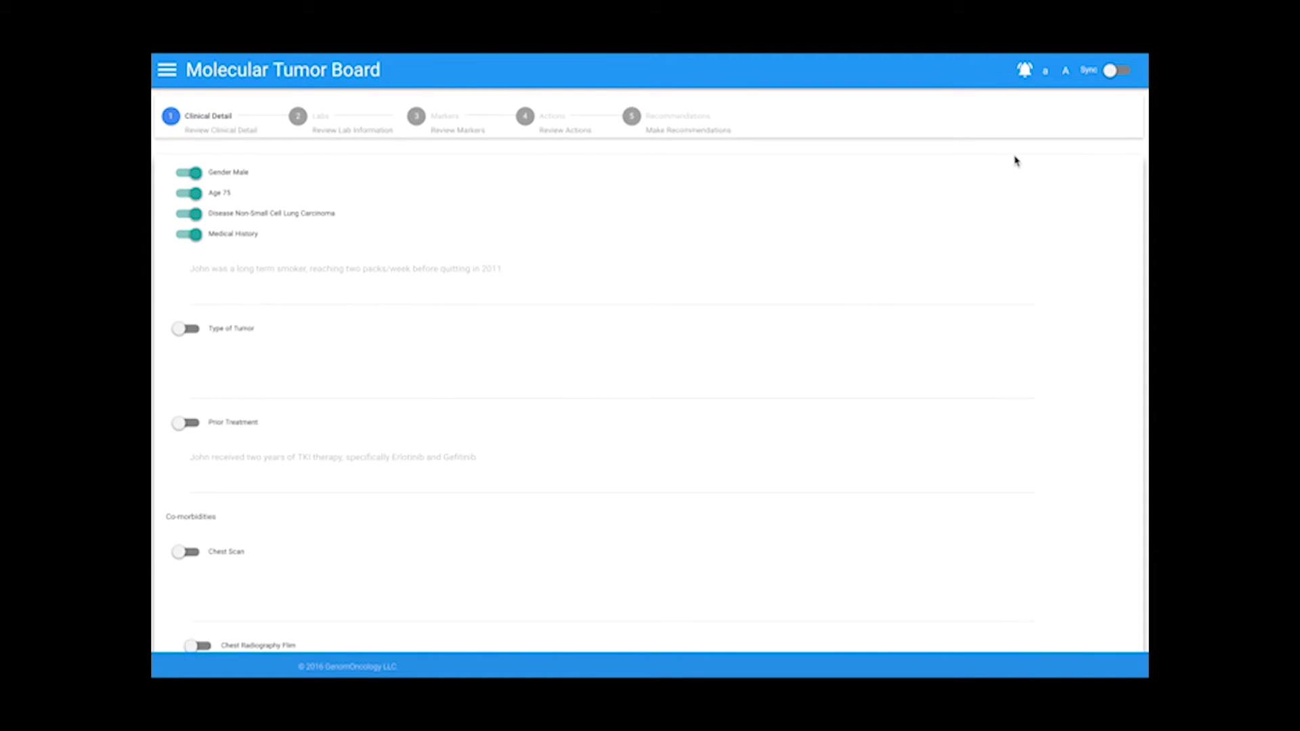
click(1111, 73)
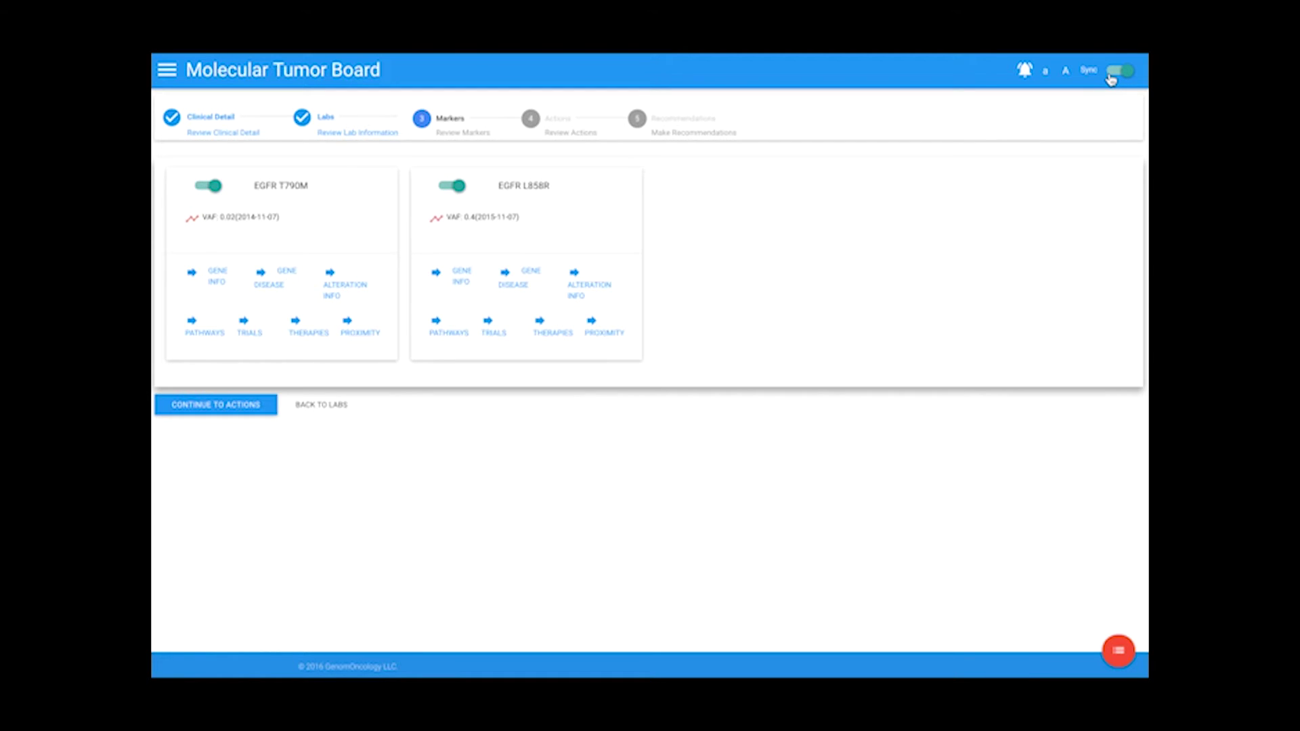
Circle the lung mass on the Clinical Detail chest X-ray in green
click(199, 132)
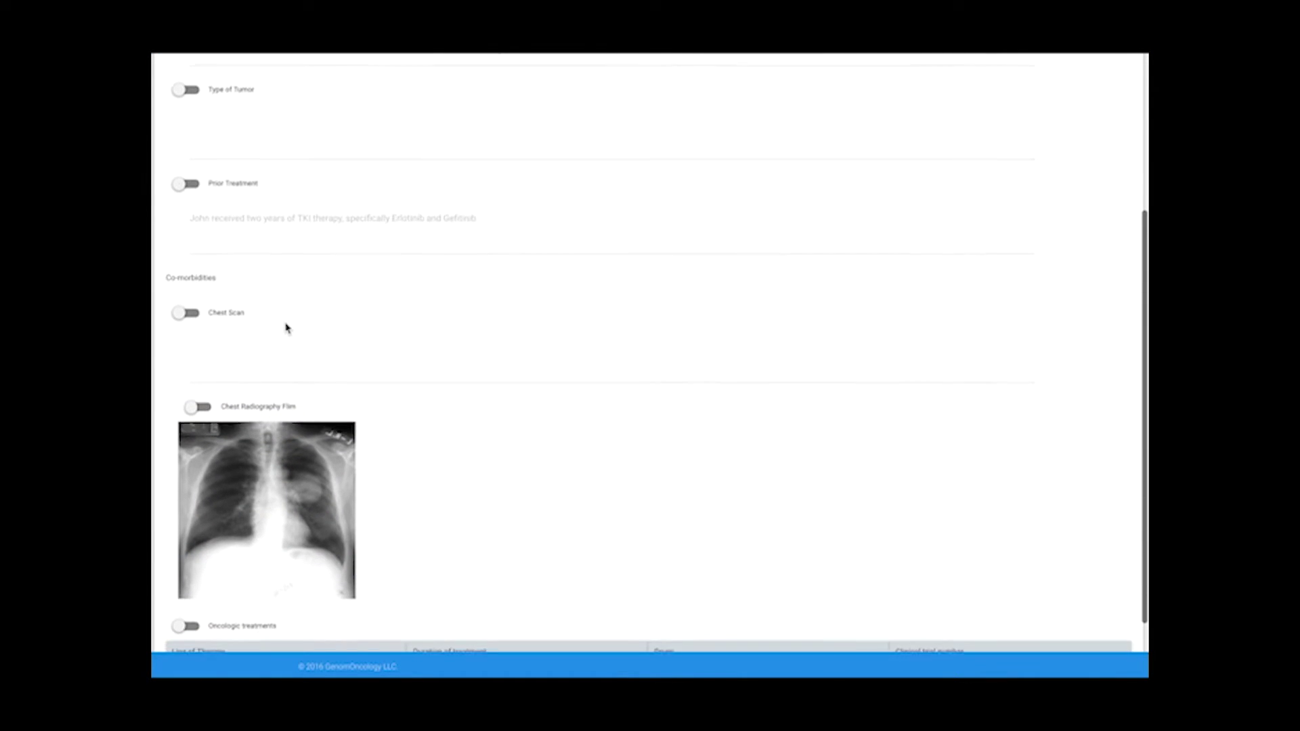
scroll(286, 329, down, 2)
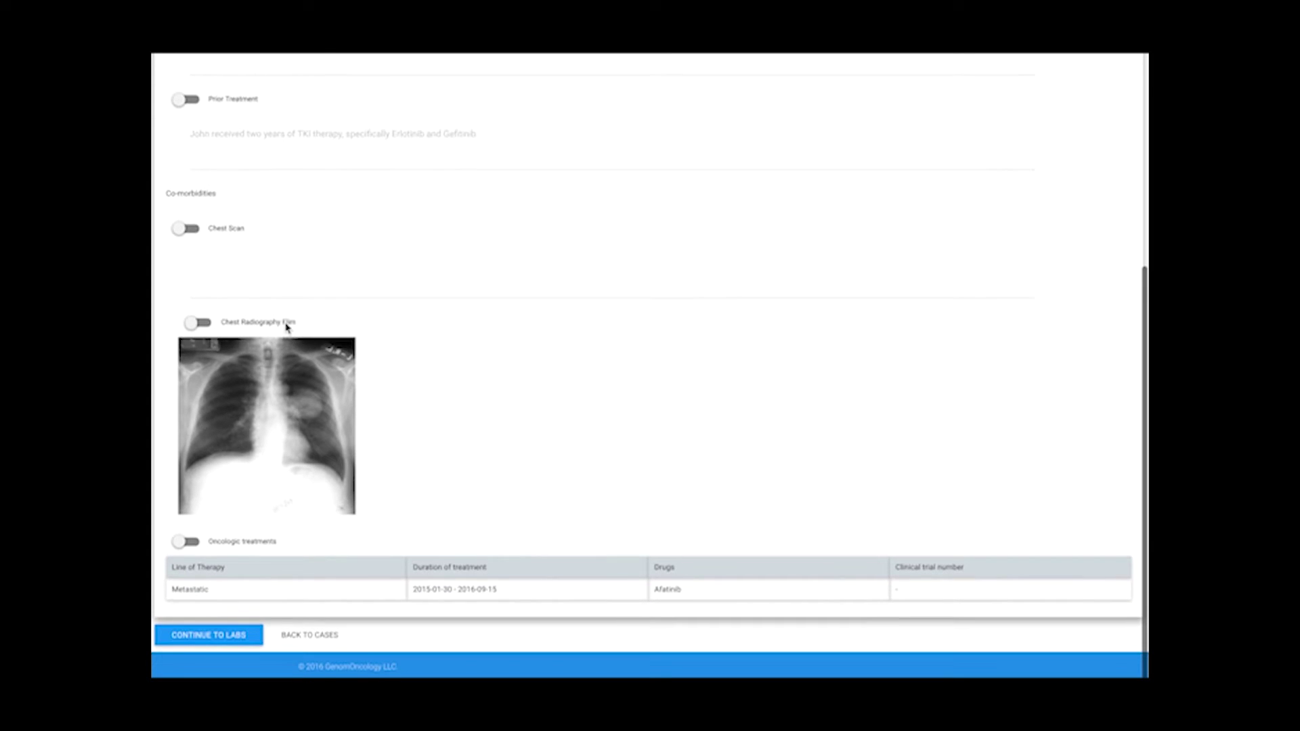
click(283, 386)
mouse_move(682, 221)
mouse_down()
mouse_move(711, 295)
mouse_move(680, 224)
mouse_up()
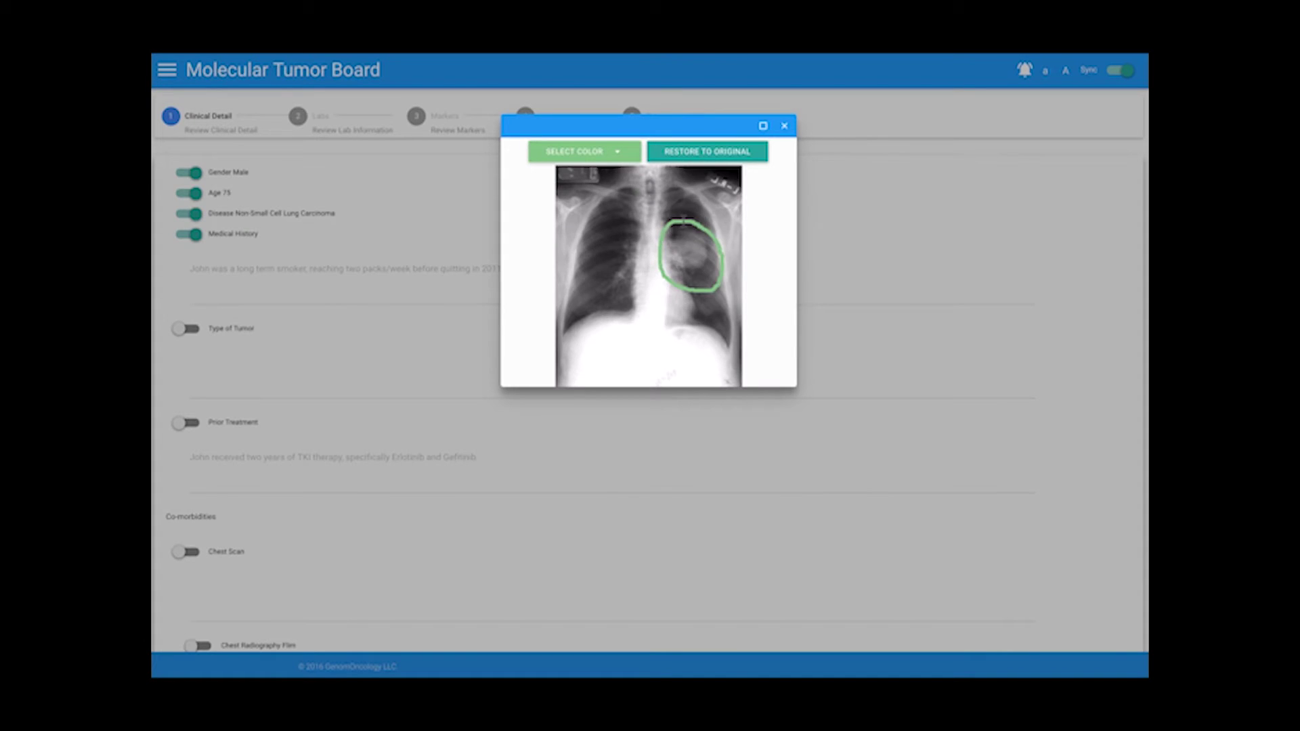
click(784, 126)
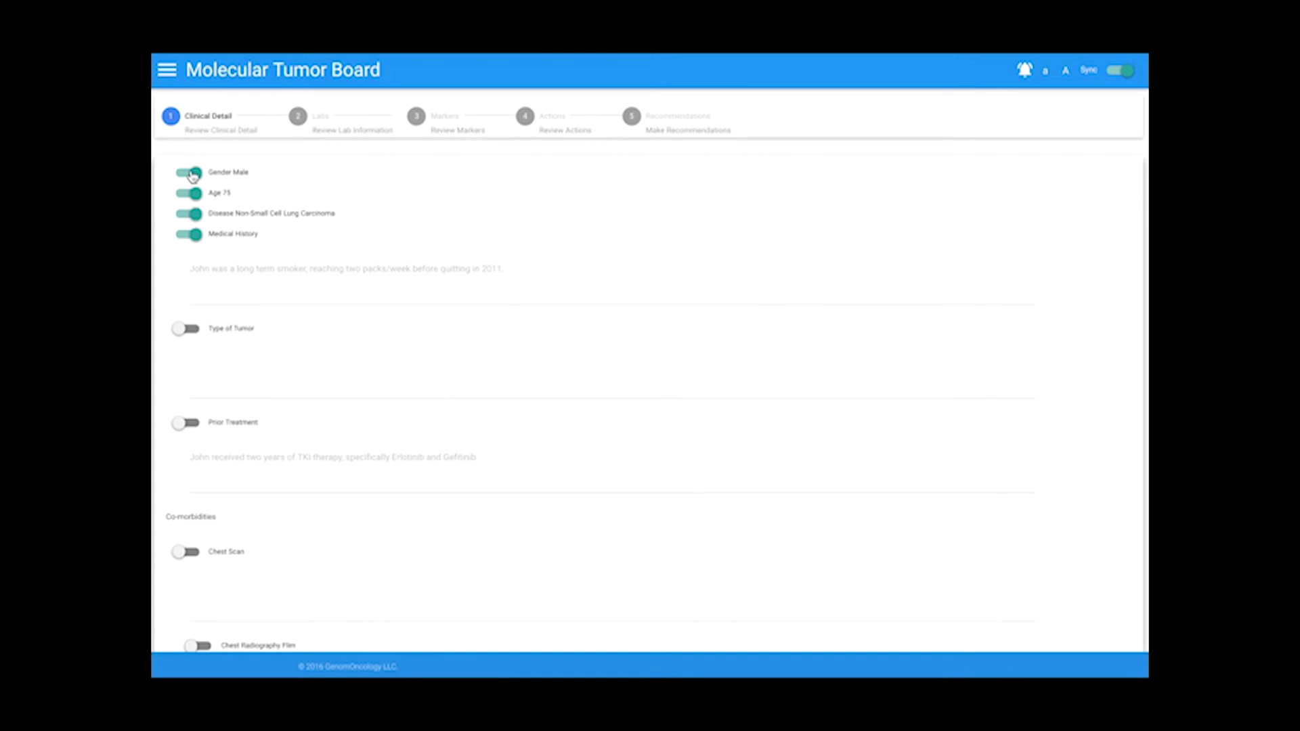
Add all four clinical details (gender, age, disease, medical history) to the recommendations
click(658, 130)
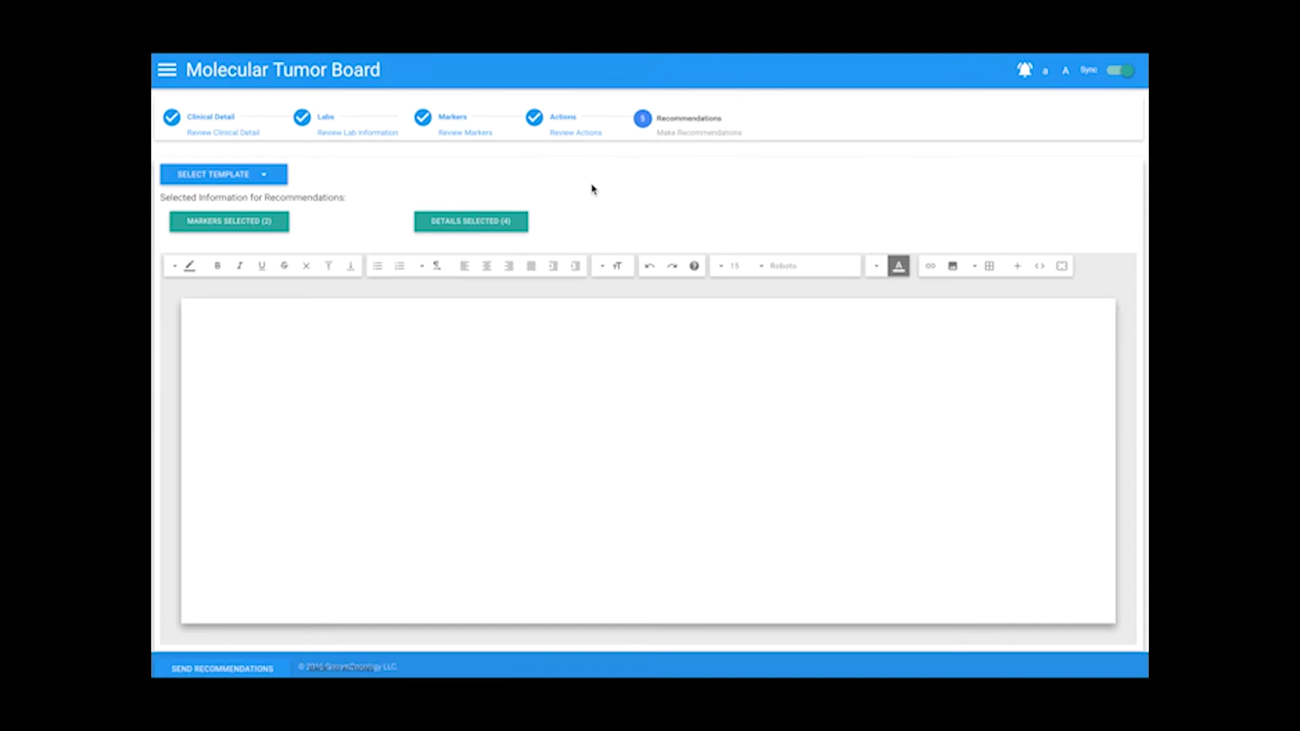
click(512, 222)
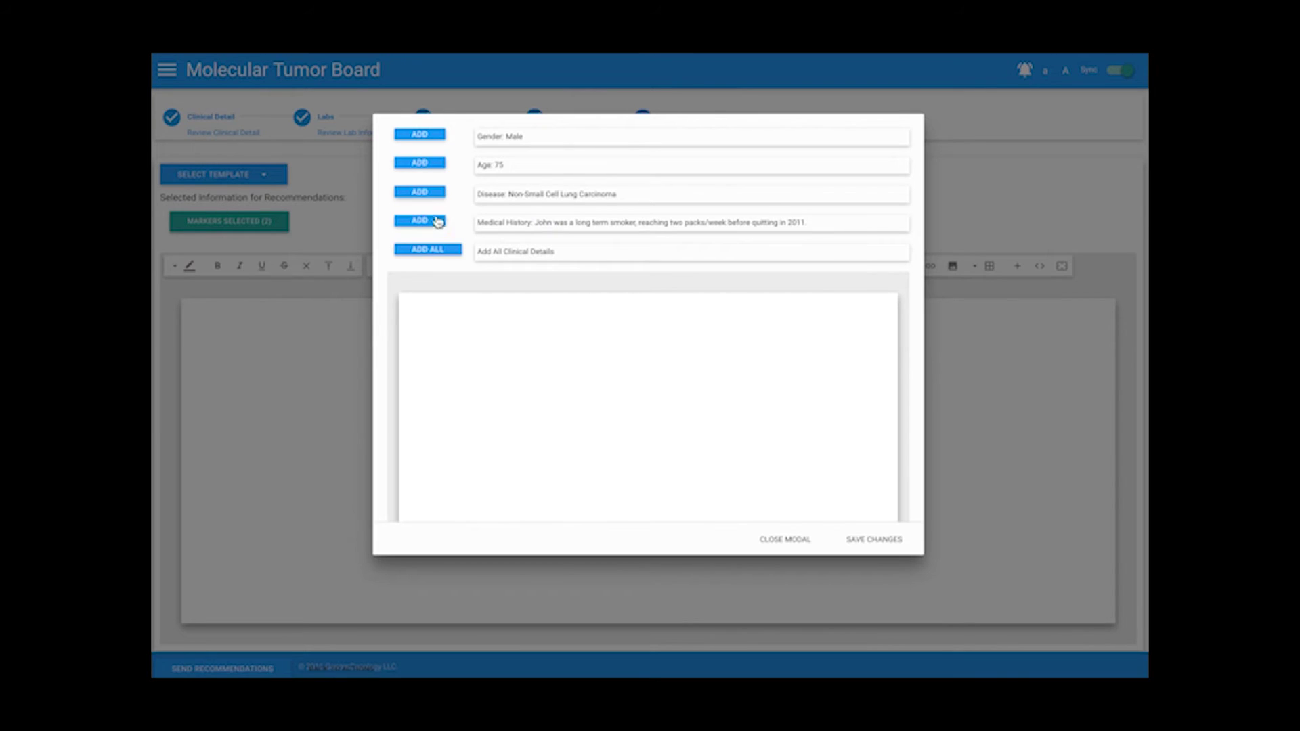
click(449, 251)
click(776, 539)
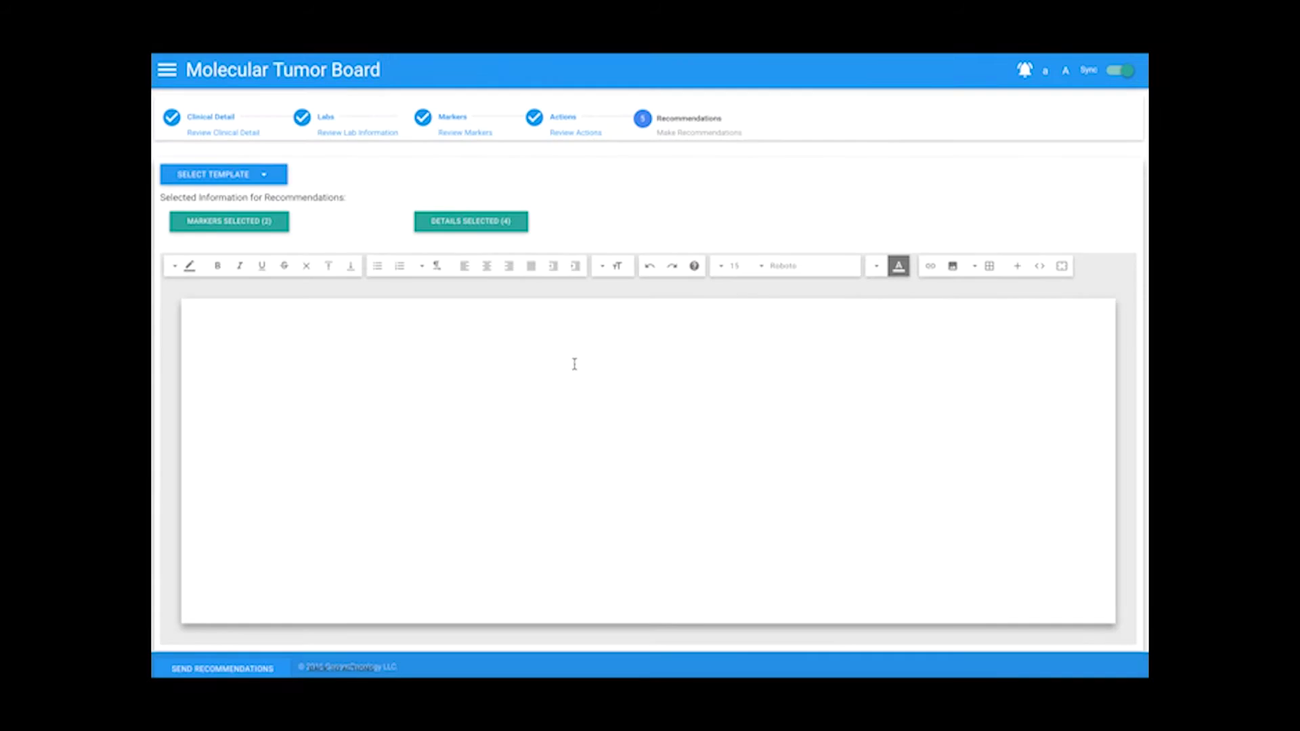
click(233, 140)
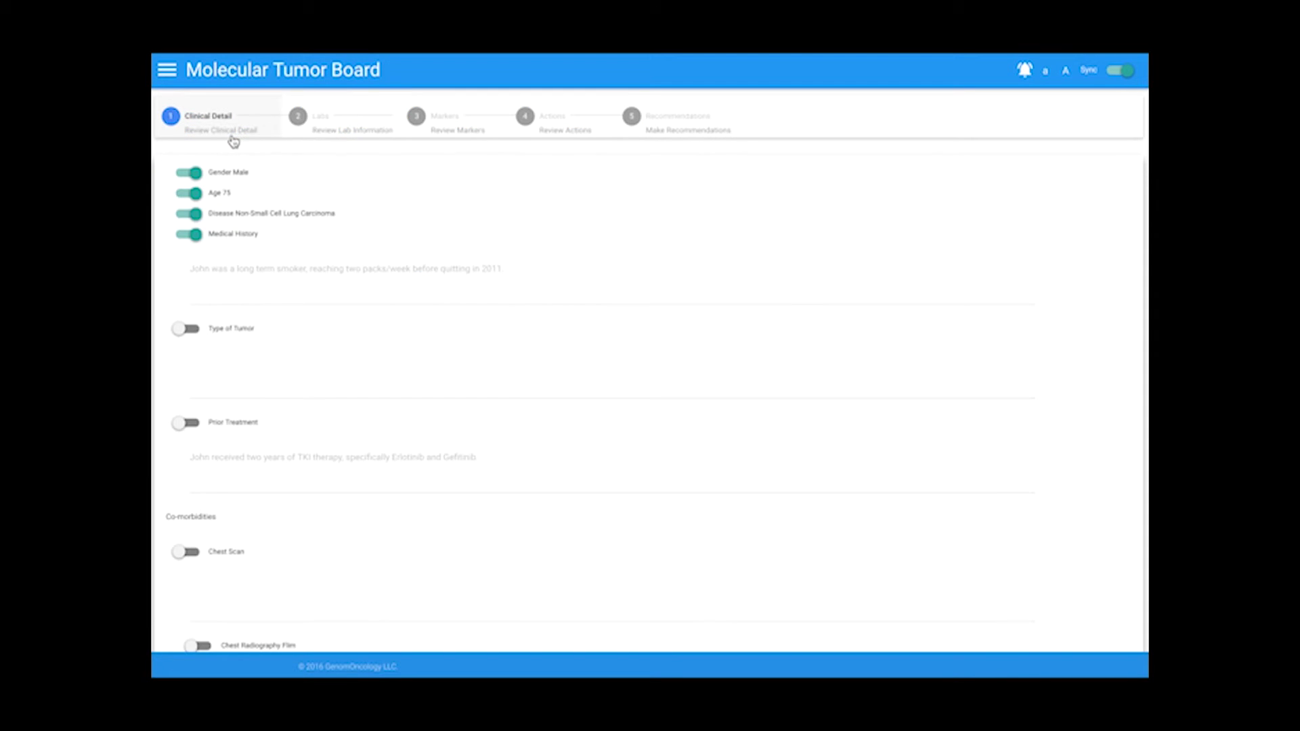
View the GenomOncology lung panel and FoundationOne lab reports from the Labs step
click(345, 140)
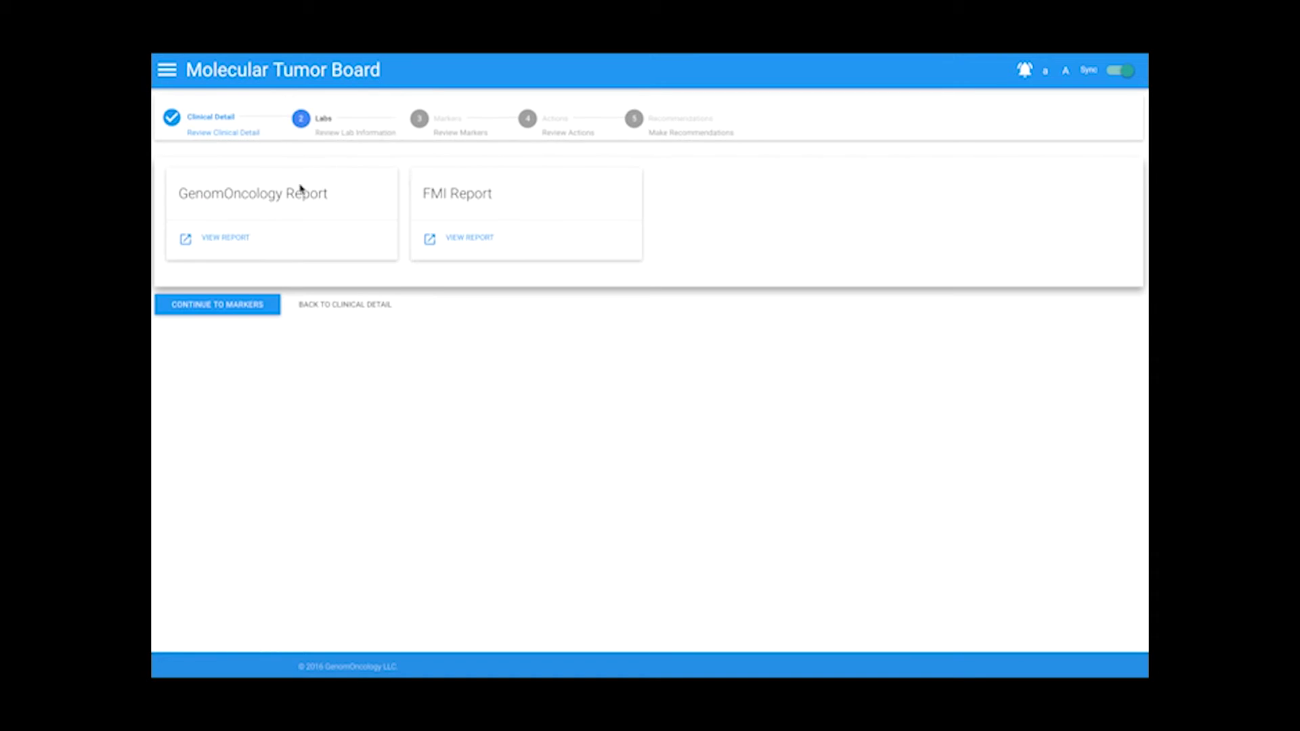
click(244, 241)
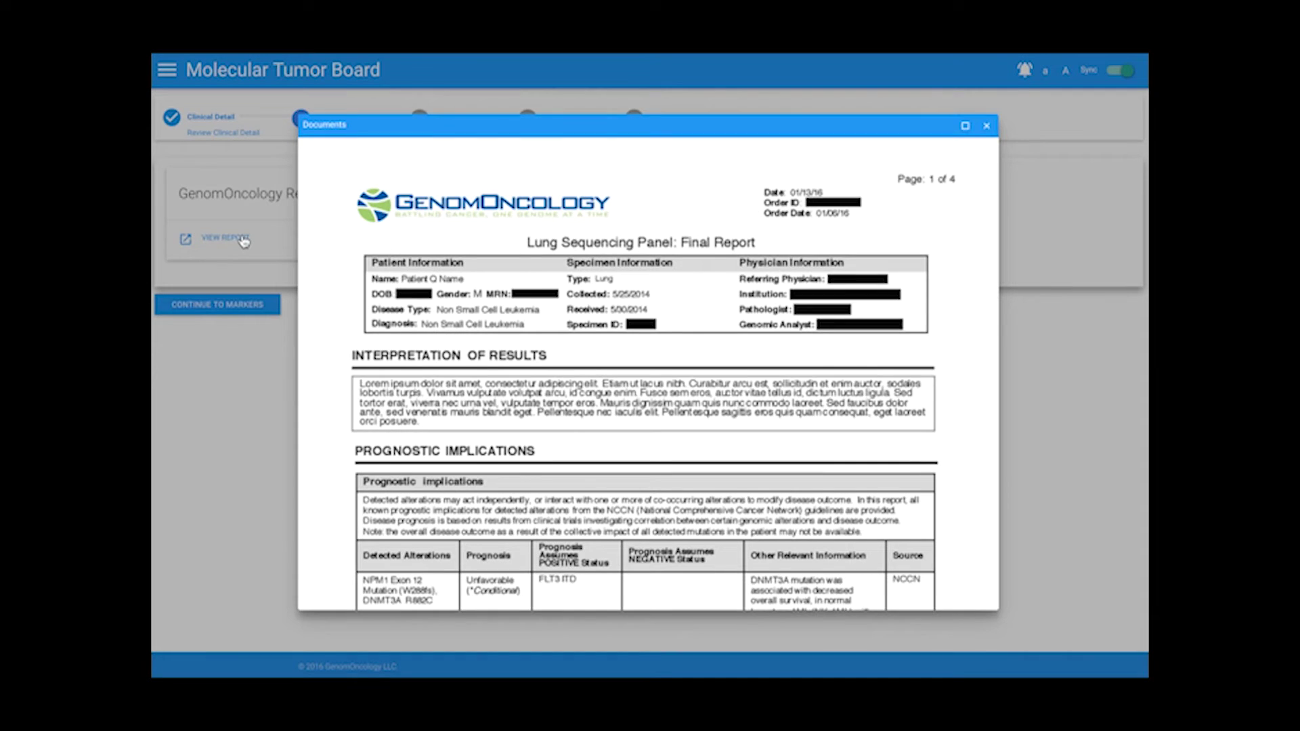
click(986, 123)
click(469, 238)
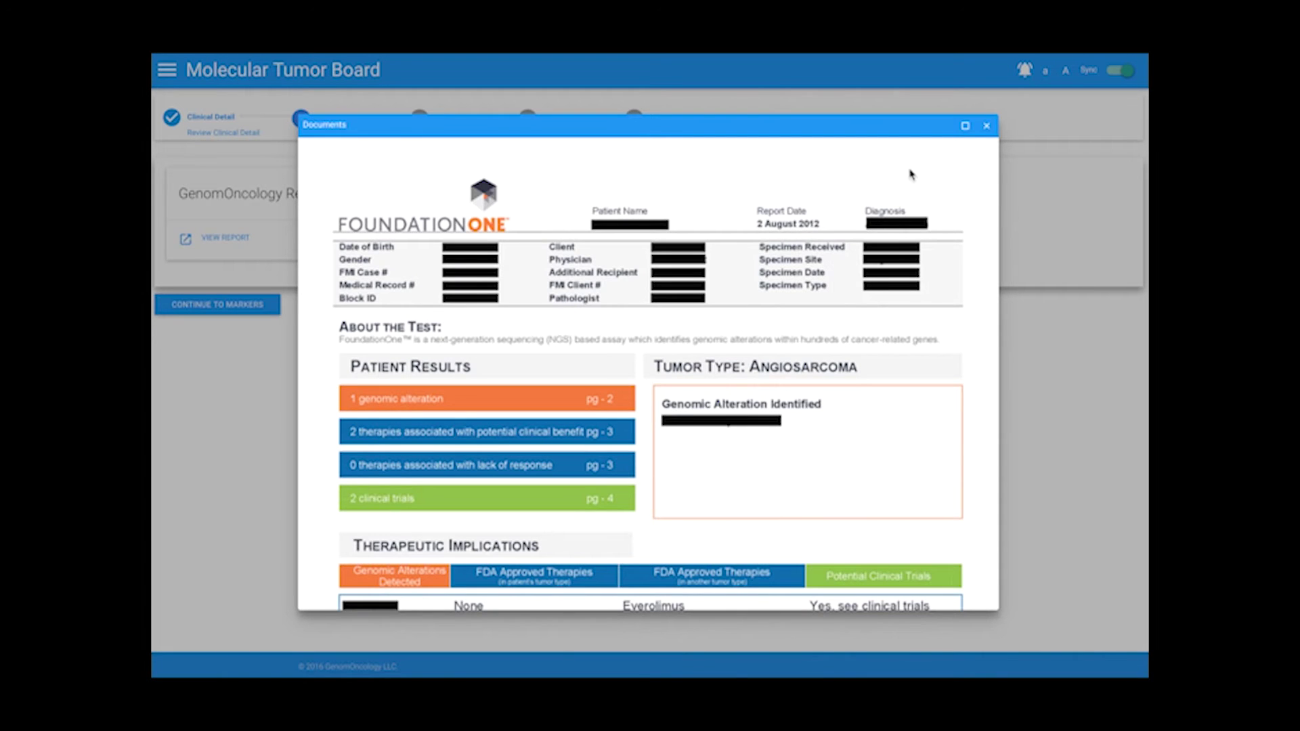
click(987, 128)
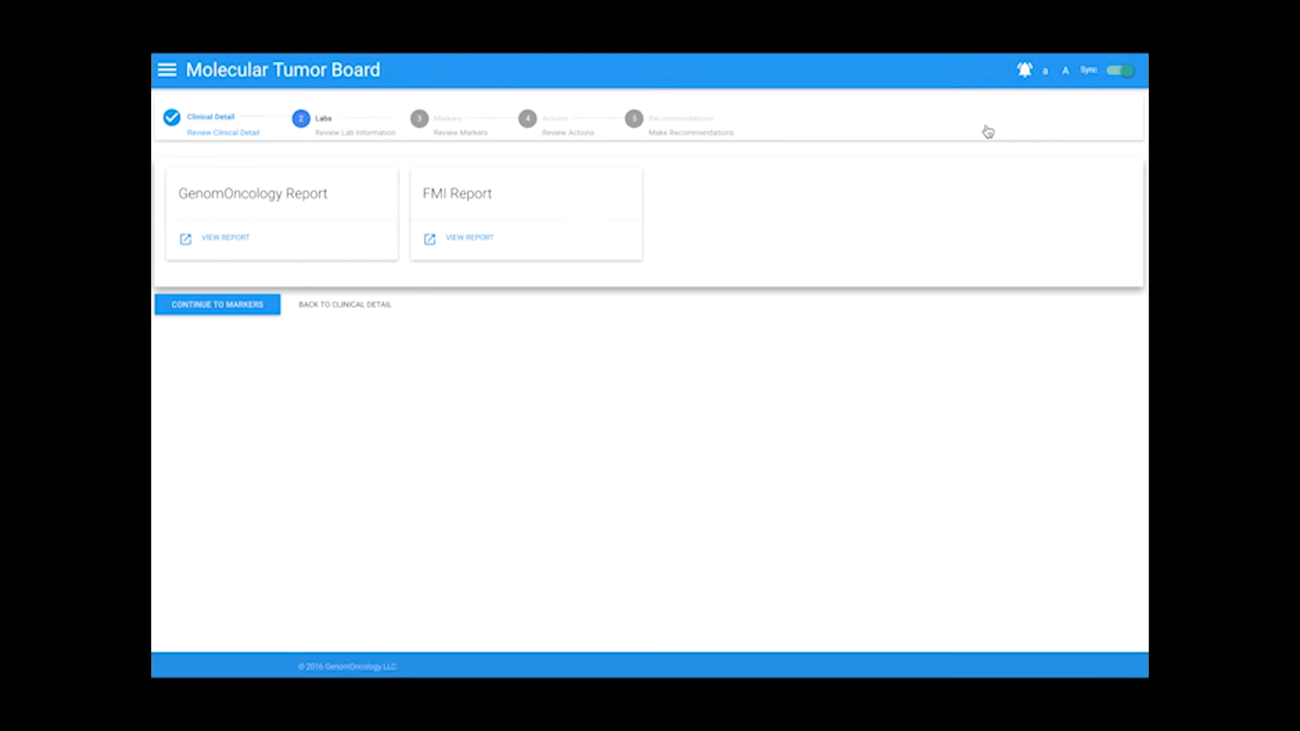
click(464, 144)
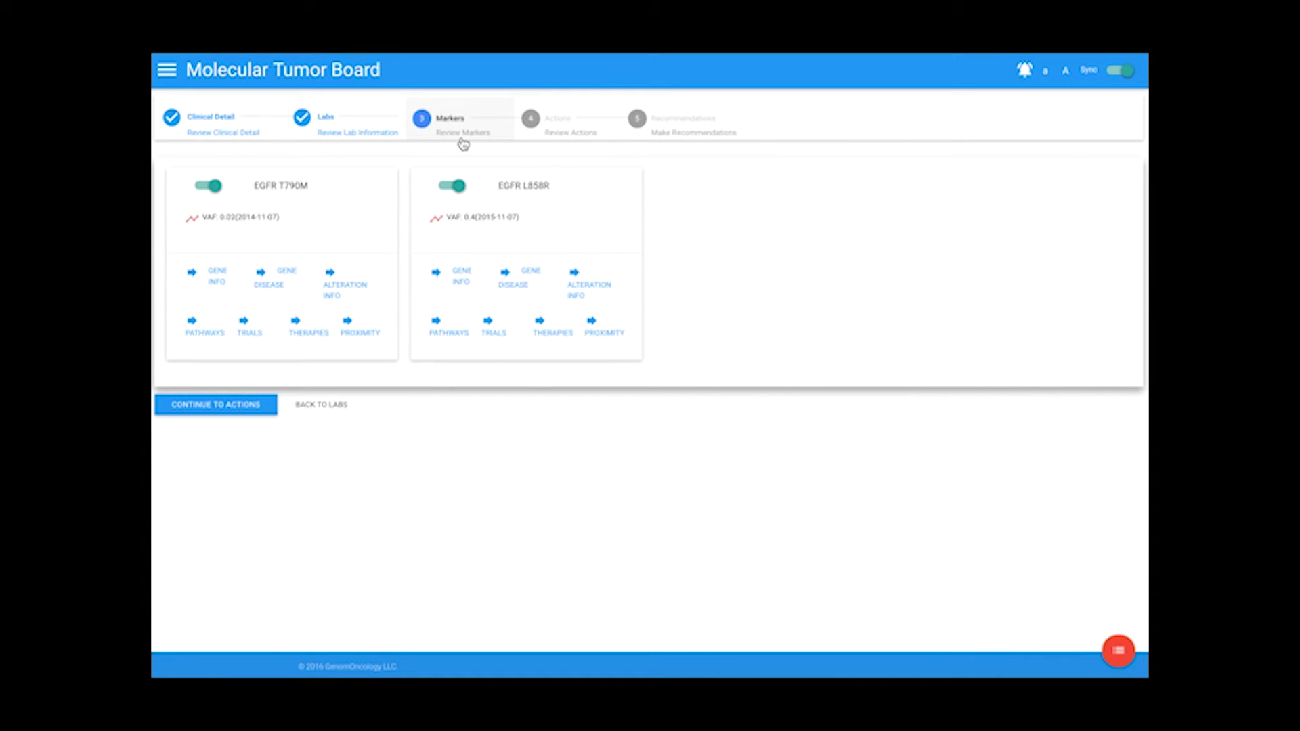
Check EGFR T790M's VAF history, which rises from 0.02 to 0.45 by 2016-09-15
click(192, 222)
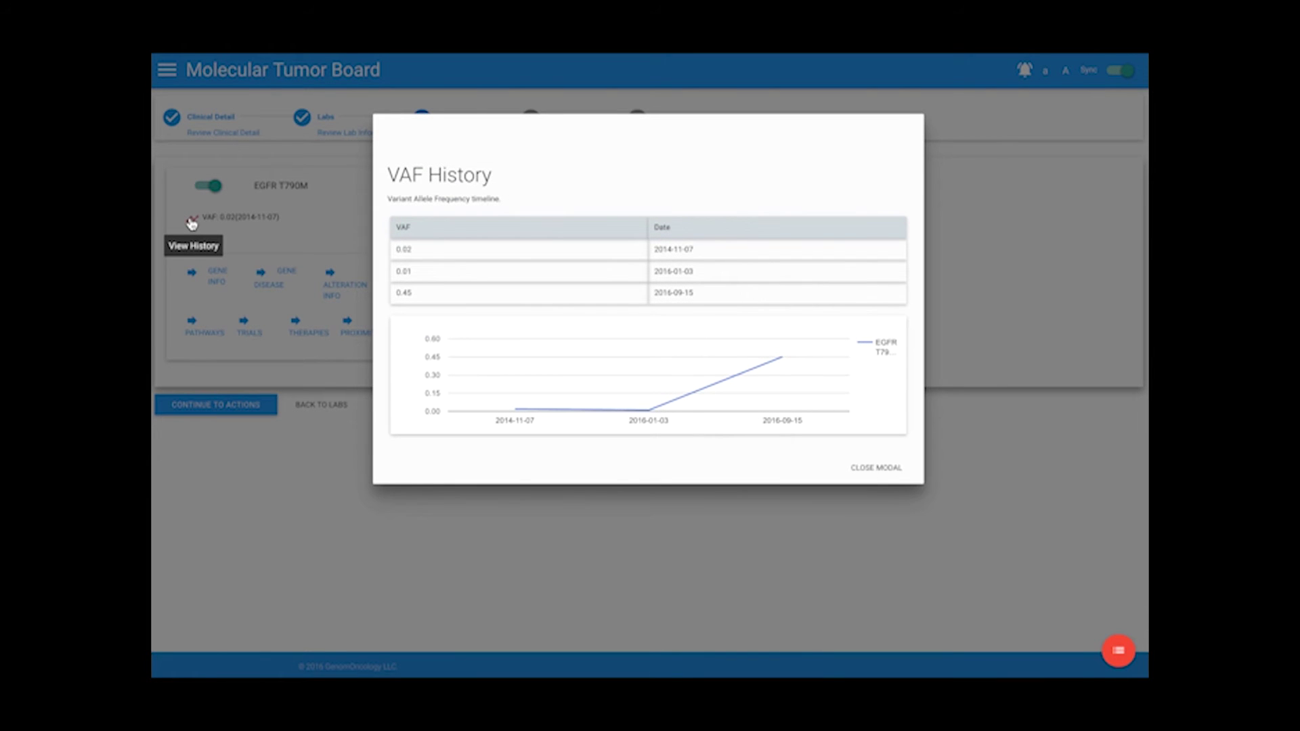
click(853, 468)
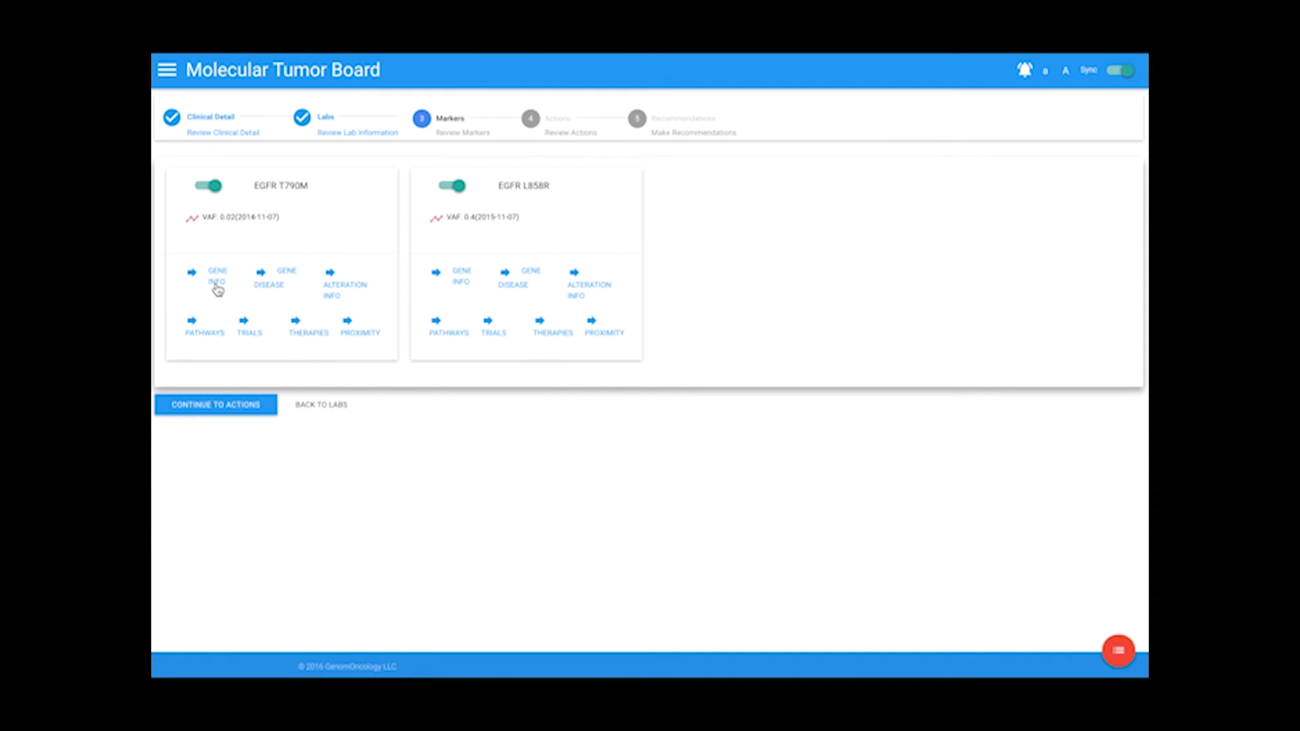
Review EGFR T790M's gene, disease, alteration and pathway info, plus its related trials and therapies
click(217, 279)
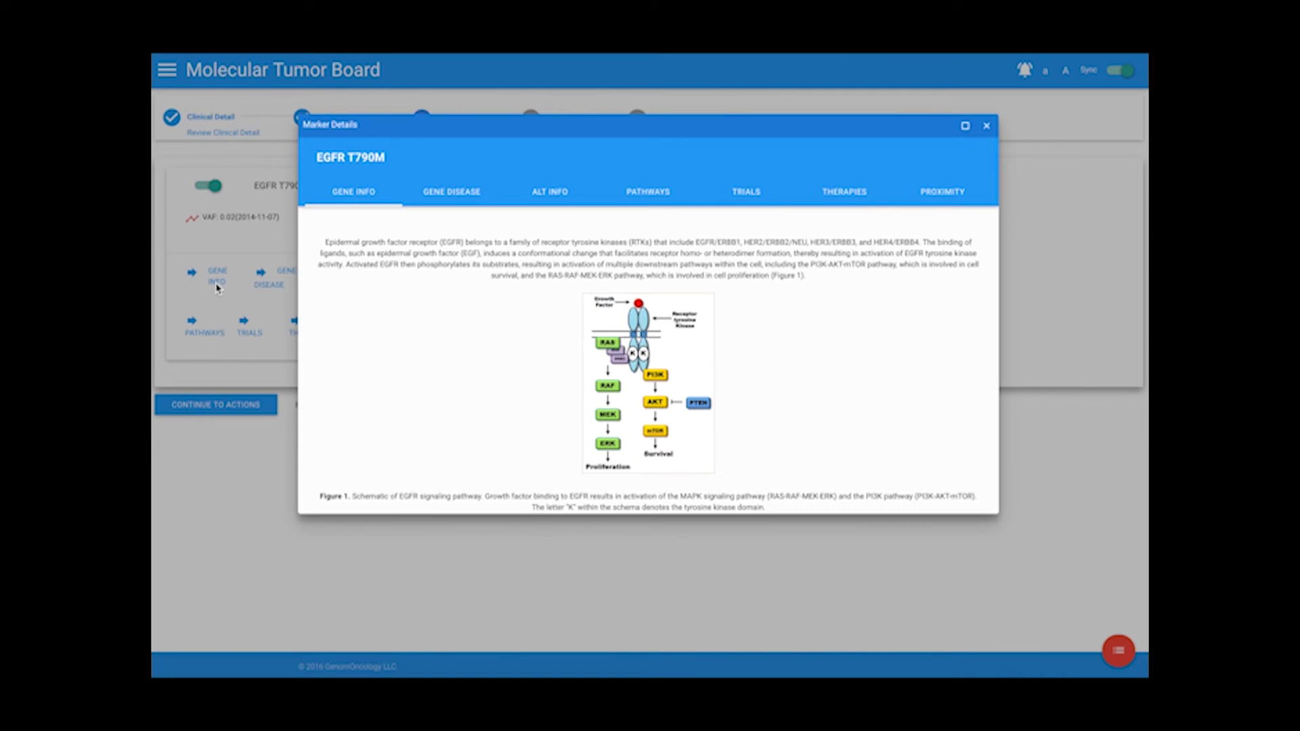
click(441, 202)
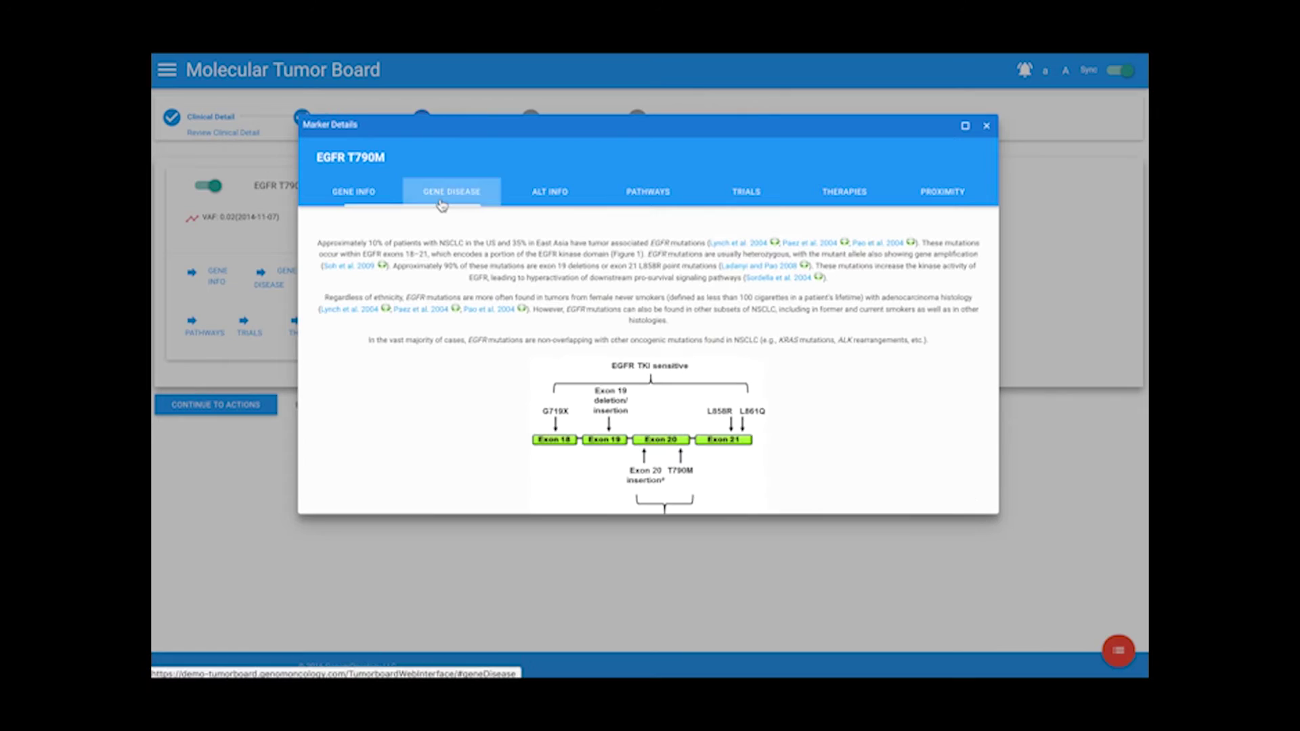
click(539, 196)
click(631, 198)
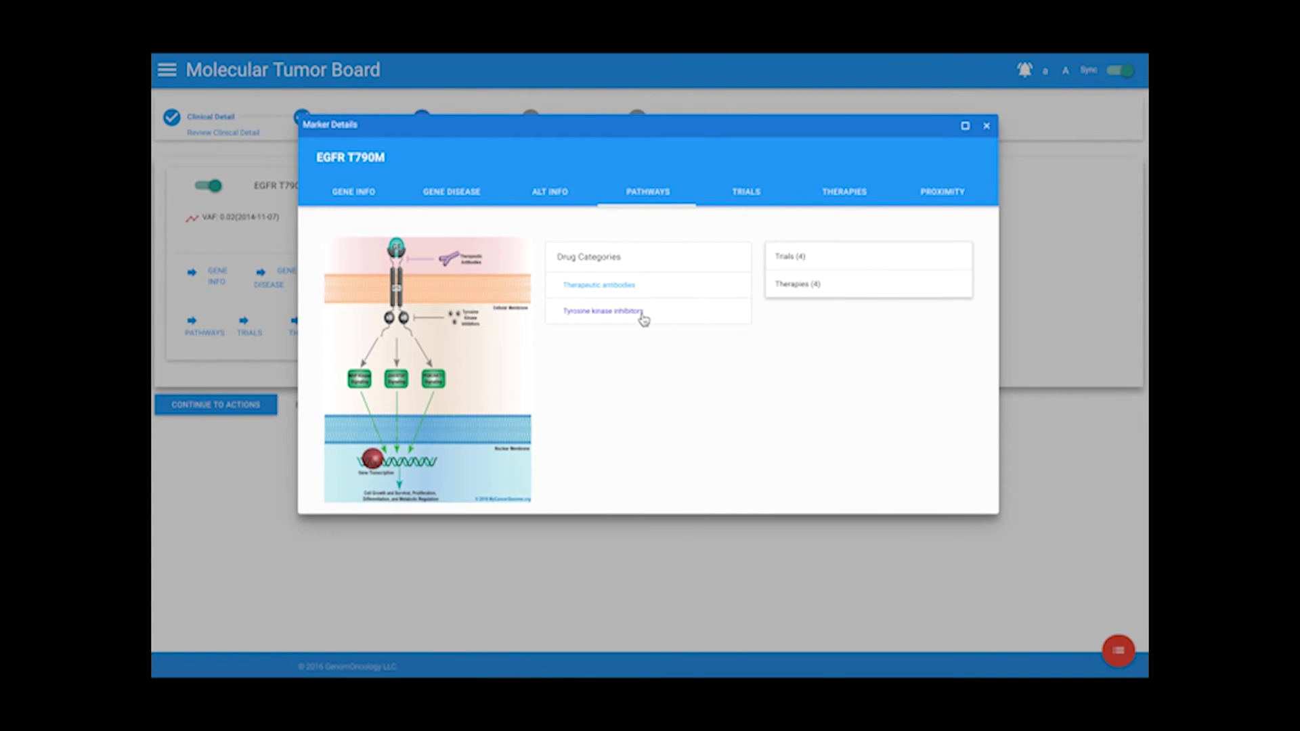
click(783, 261)
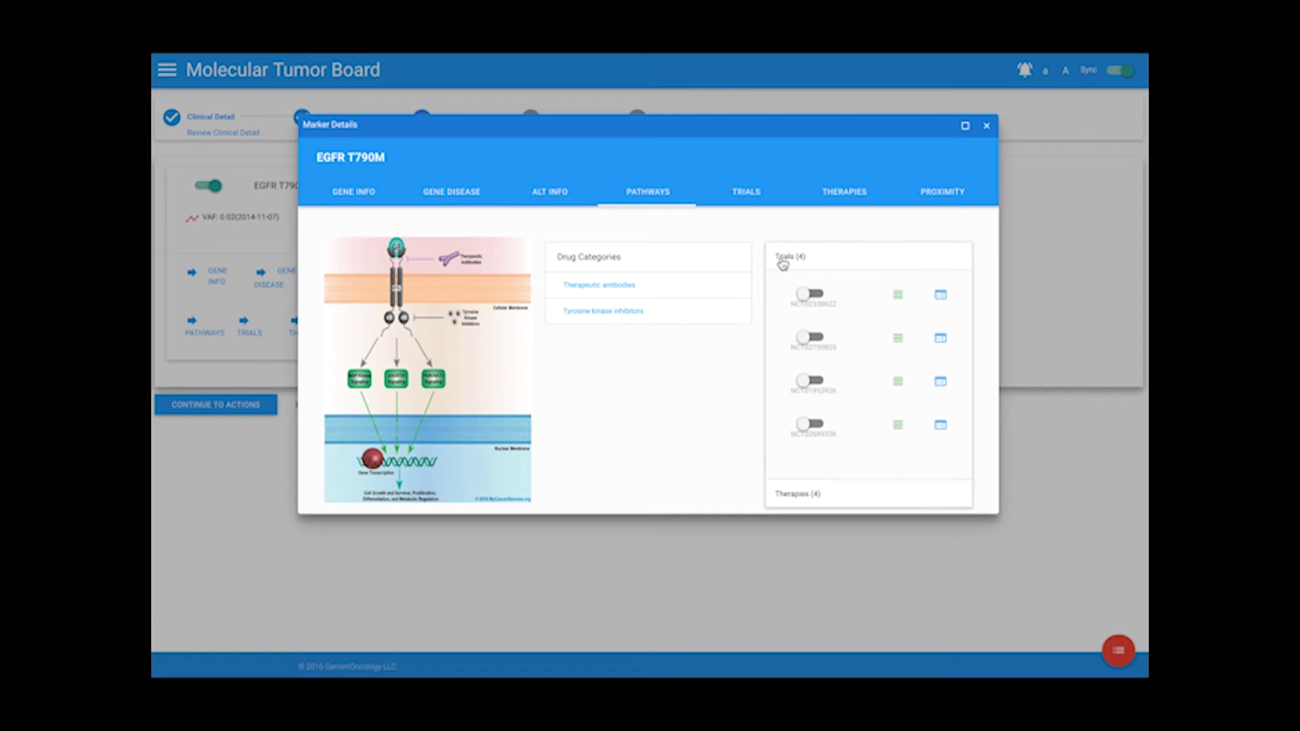
click(782, 263)
click(789, 287)
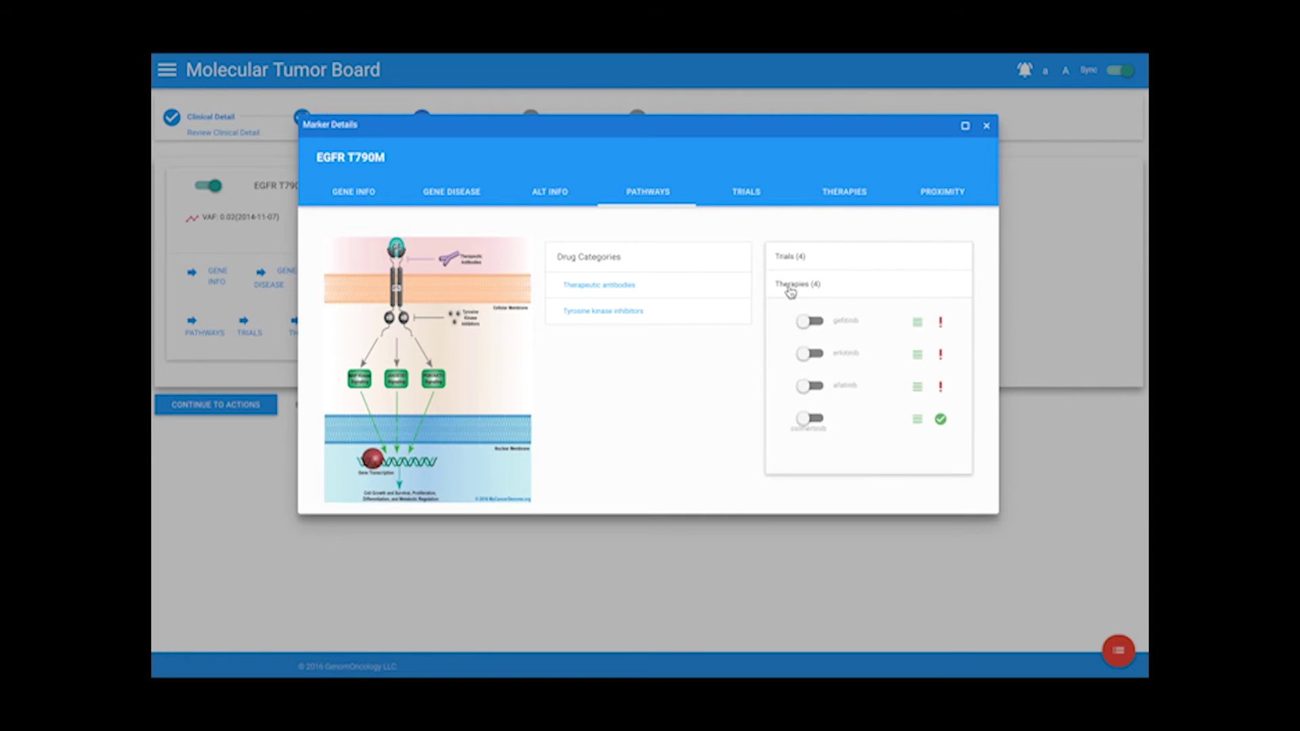
click(790, 290)
Check EGFR T790M's trials, therapies with Gene Based Match and Disable Disease Match, and proximity mutations
click(749, 196)
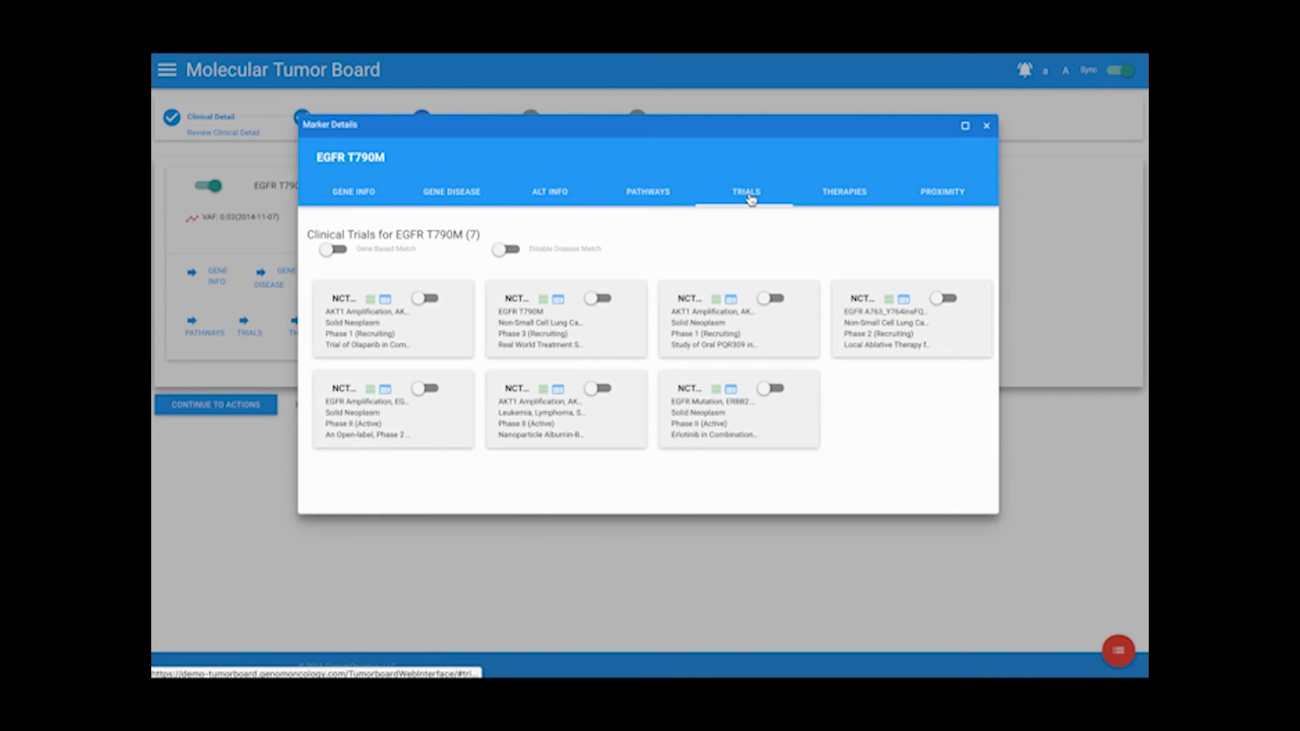
click(843, 204)
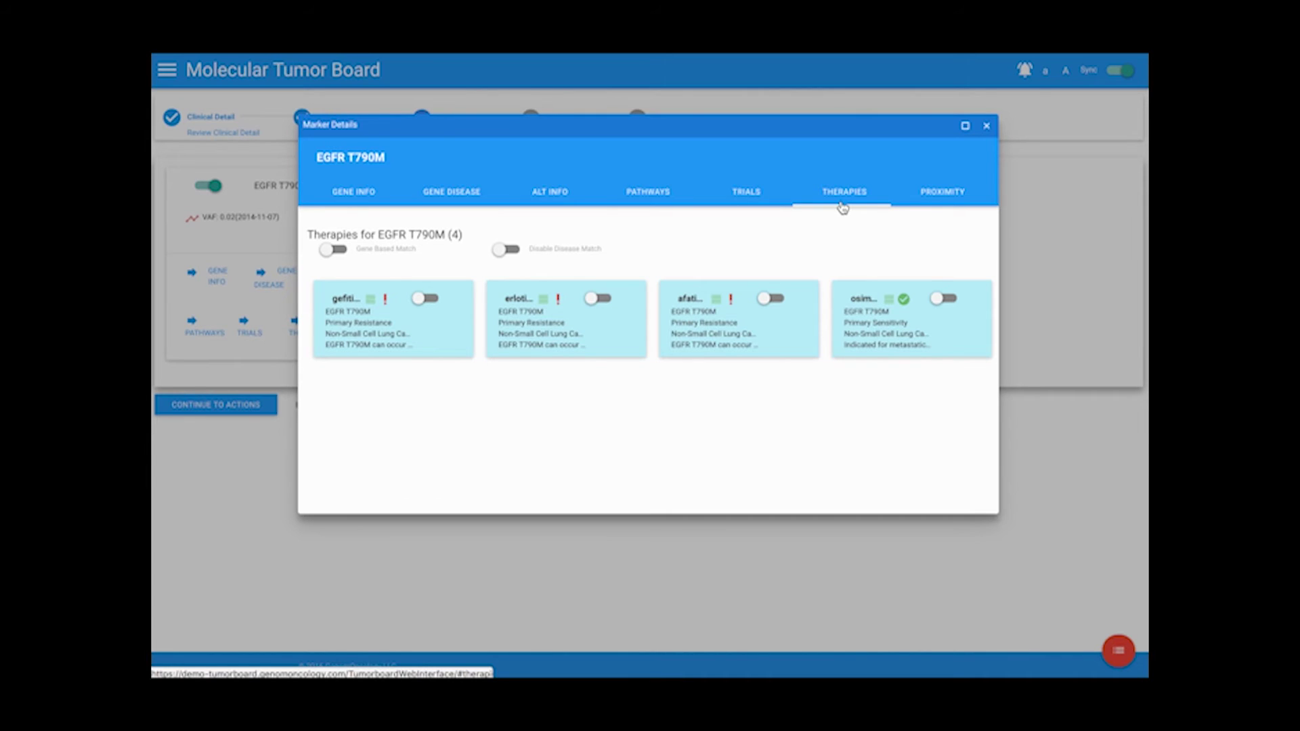
click(328, 250)
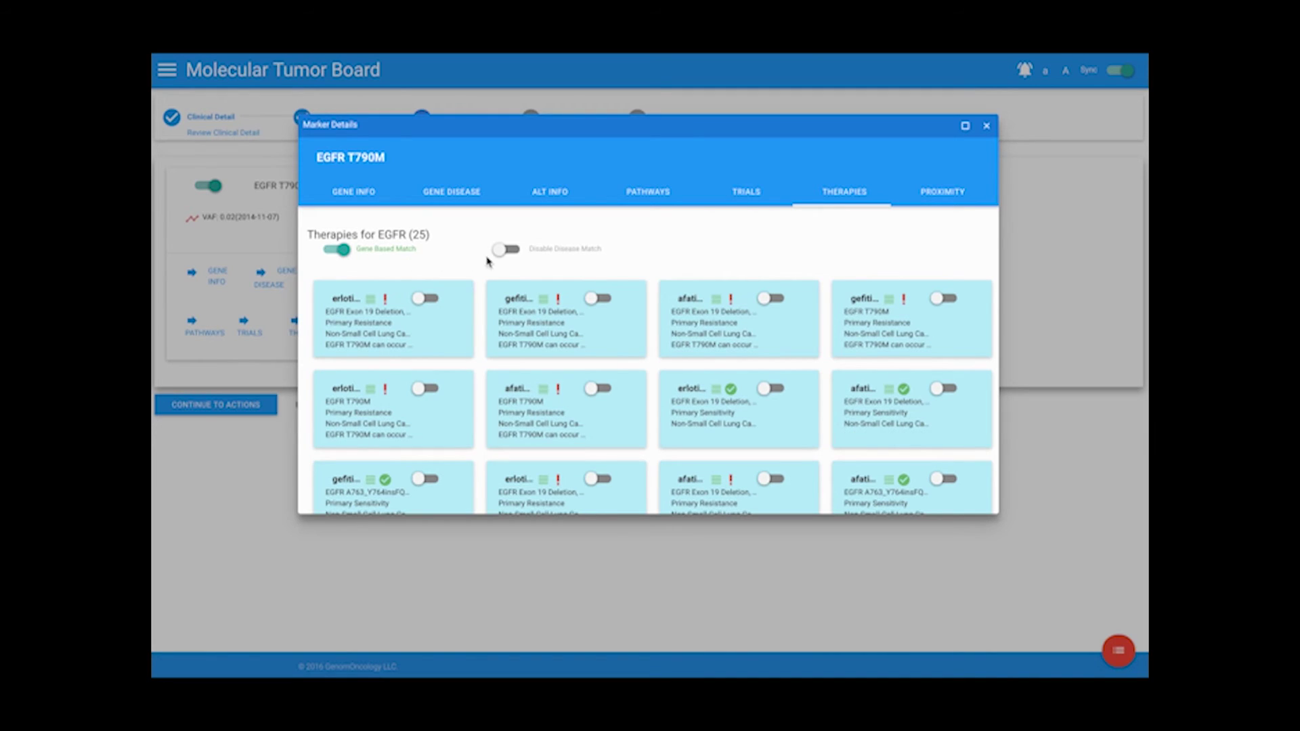
click(503, 252)
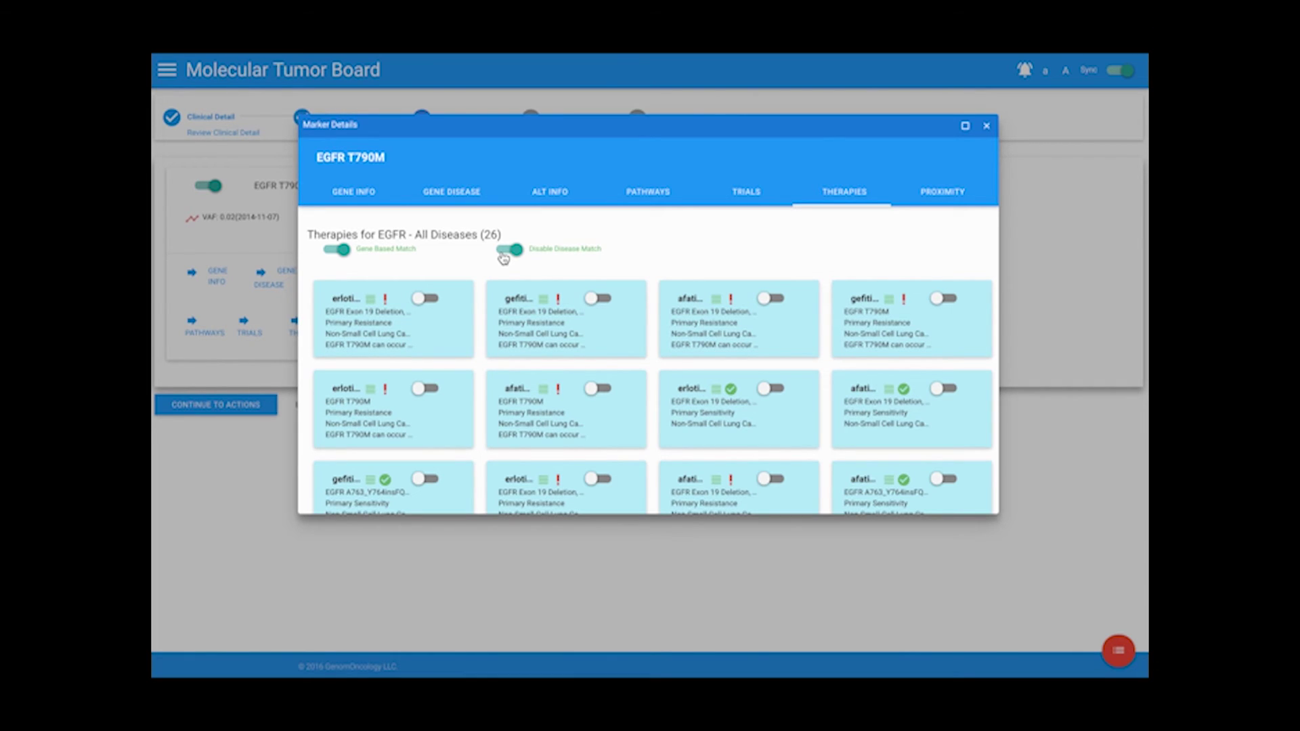
click(938, 203)
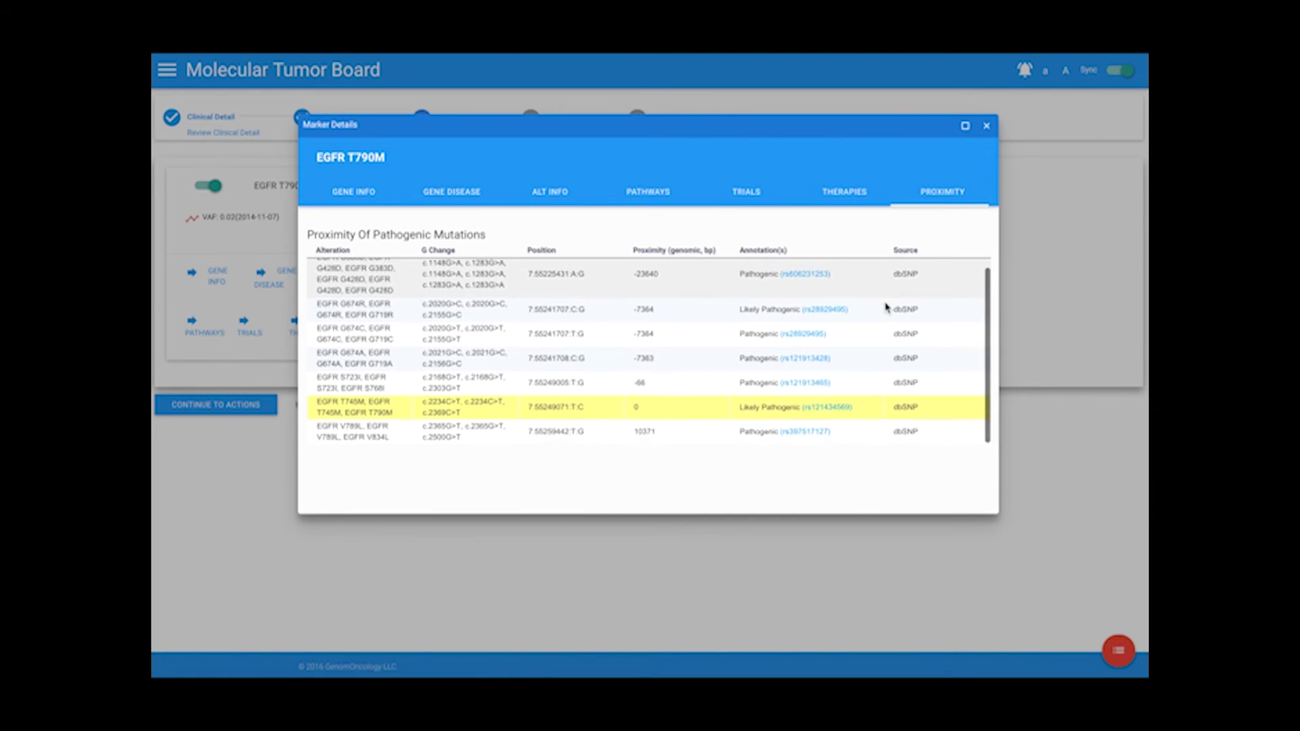
scroll(886, 308, up, 1)
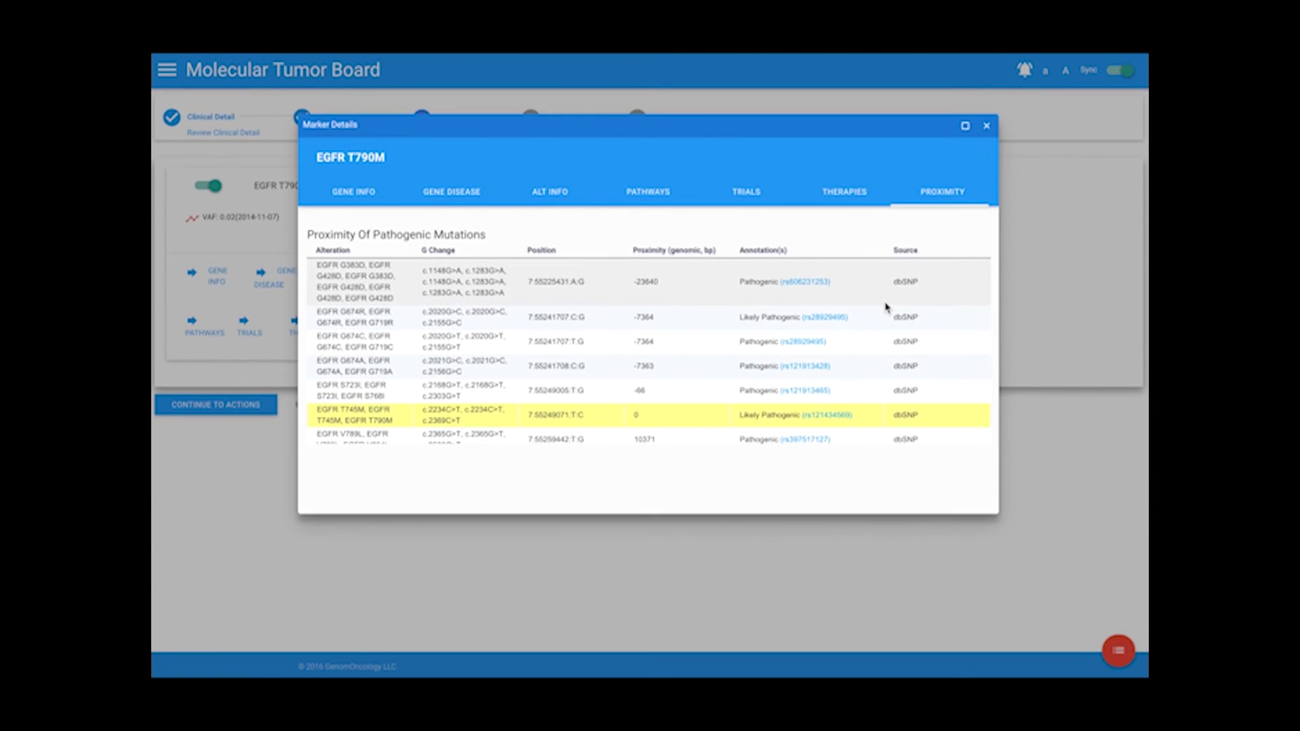
key(Escape)
Submit the first EGFR T790M marker for curation and dismiss the confirmation
click(1118, 650)
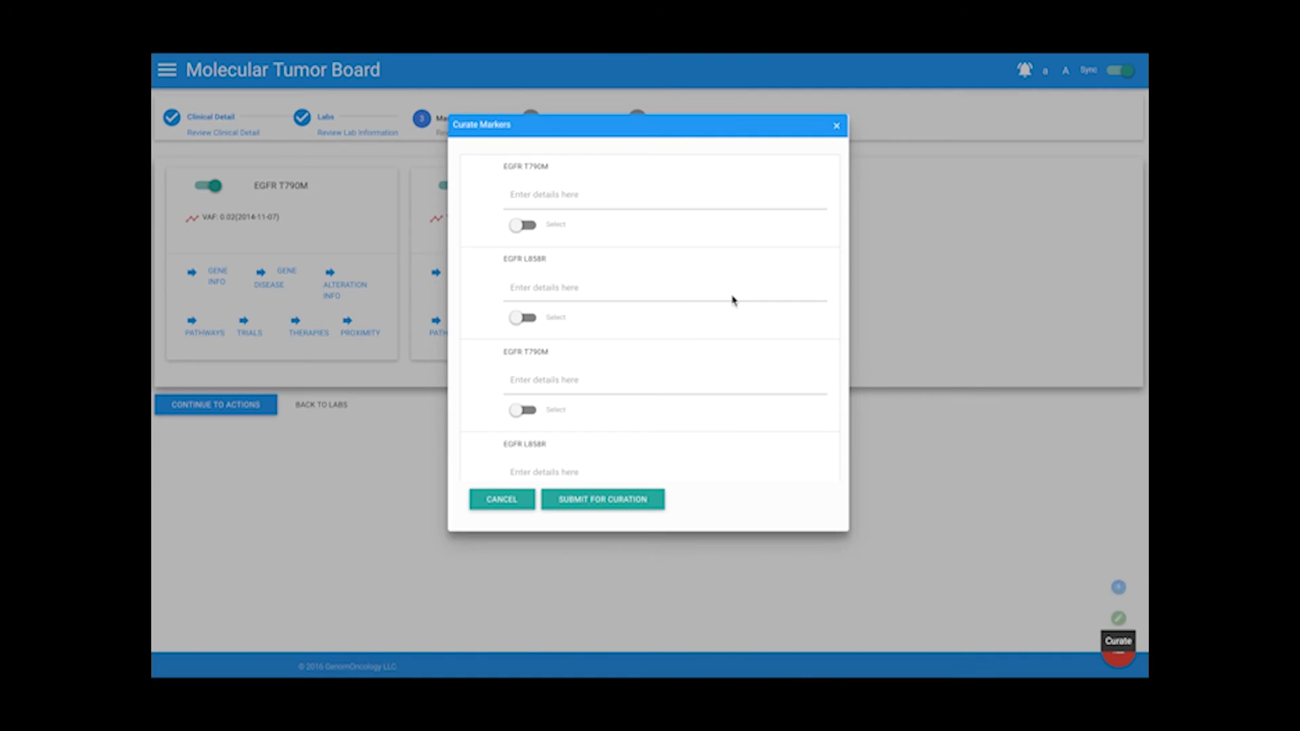
click(531, 225)
click(546, 201)
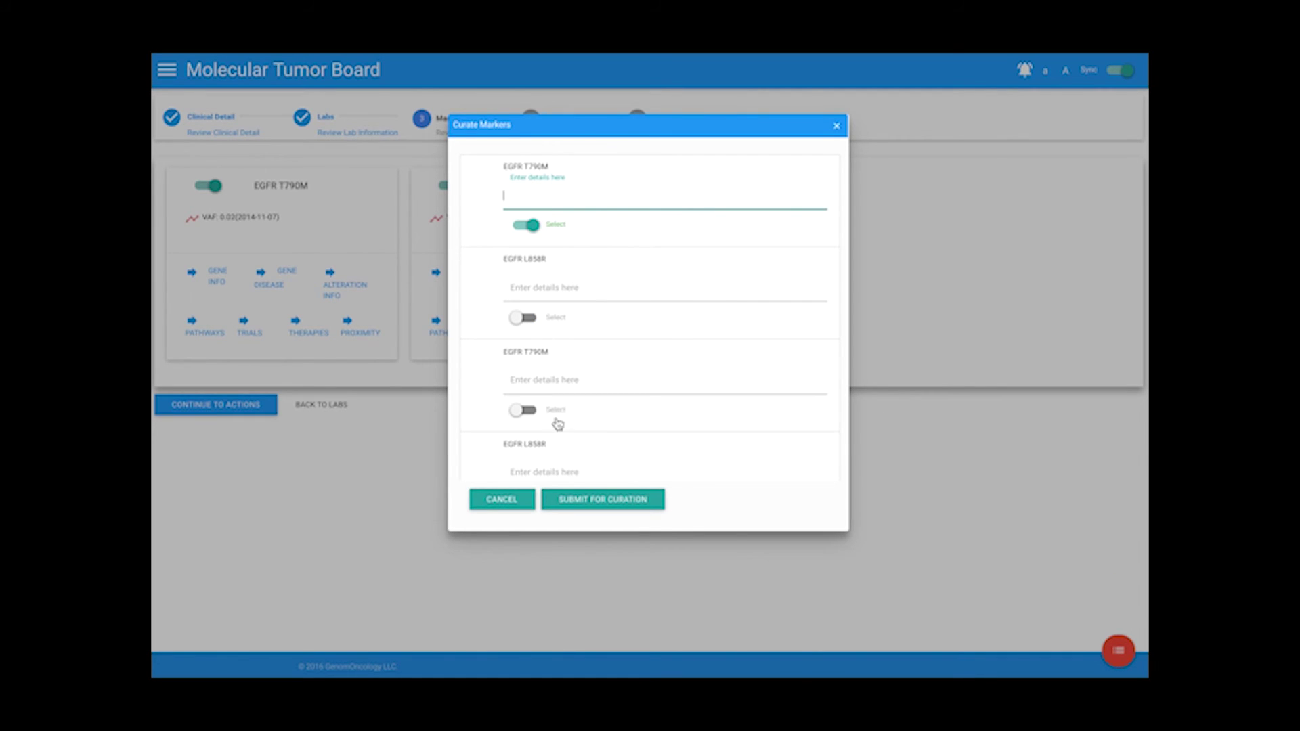
click(561, 501)
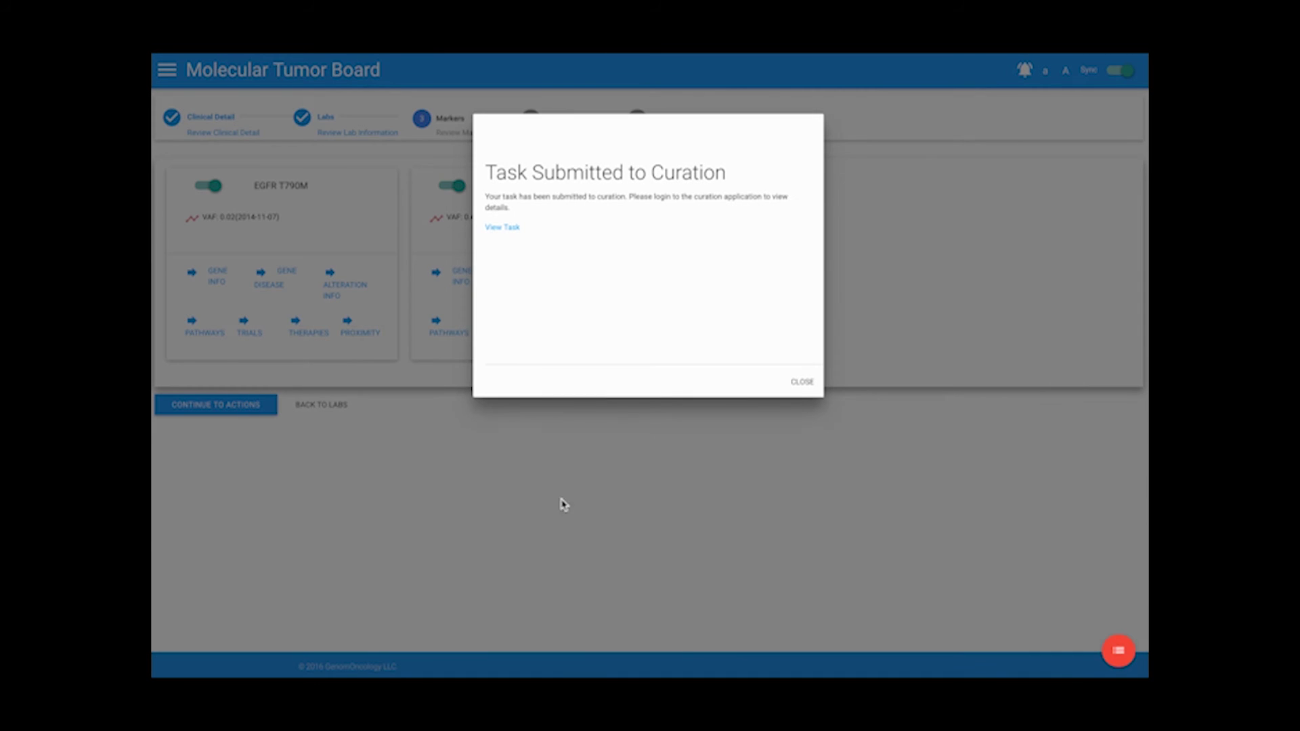
click(800, 383)
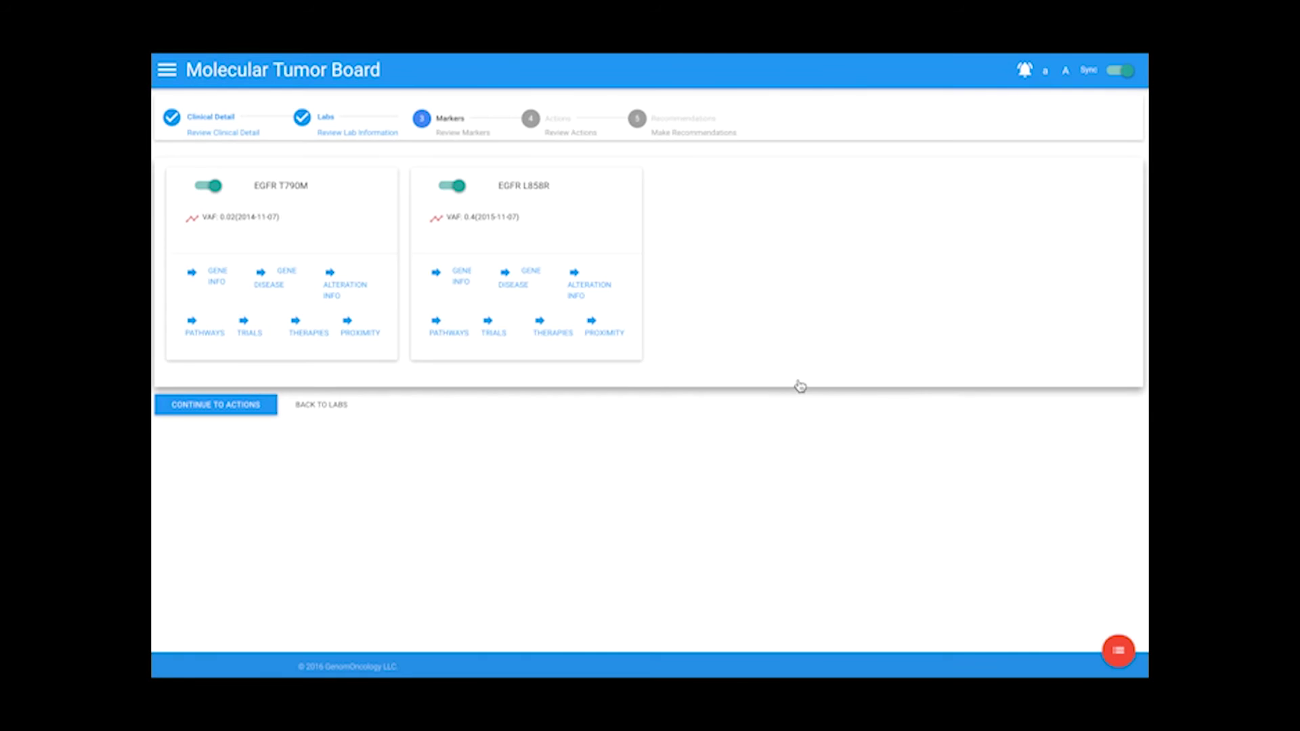
click(1118, 648)
Search 'KRA' in Add a Marker and submit KRAS G12A as a new marker
click(1119, 580)
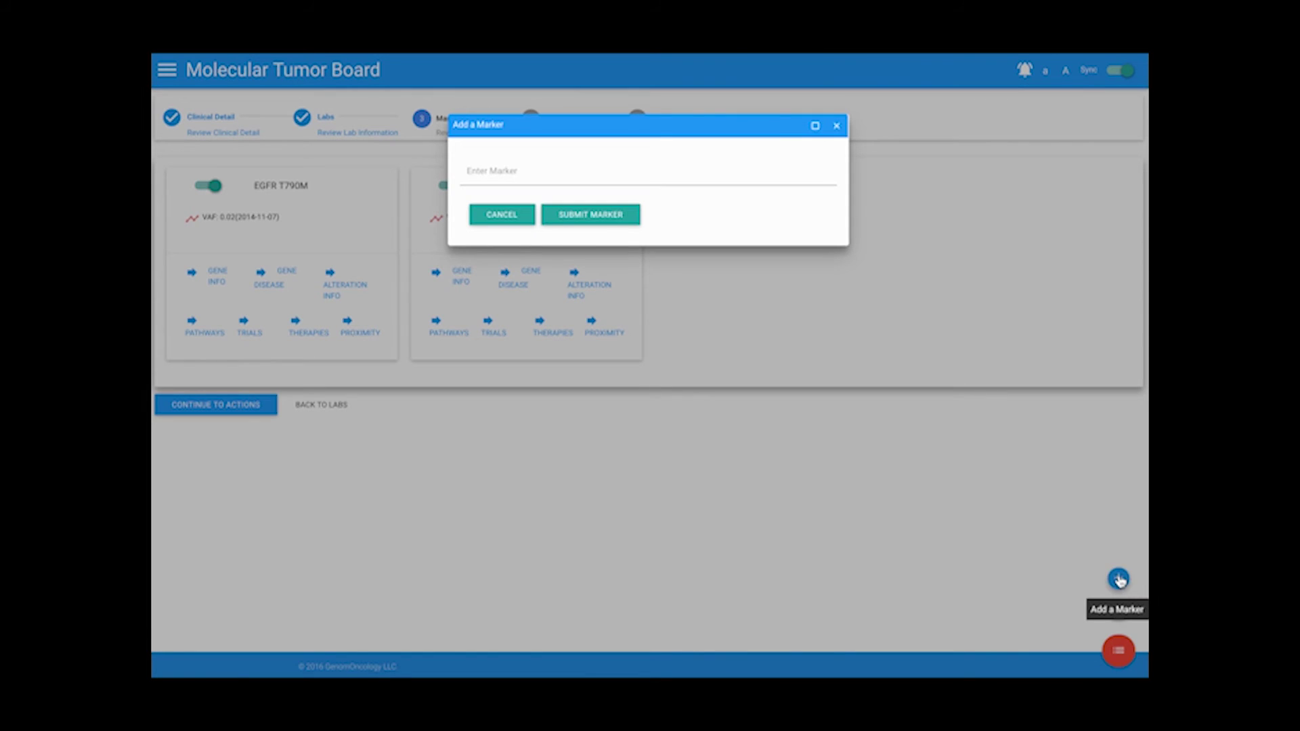
click(565, 178)
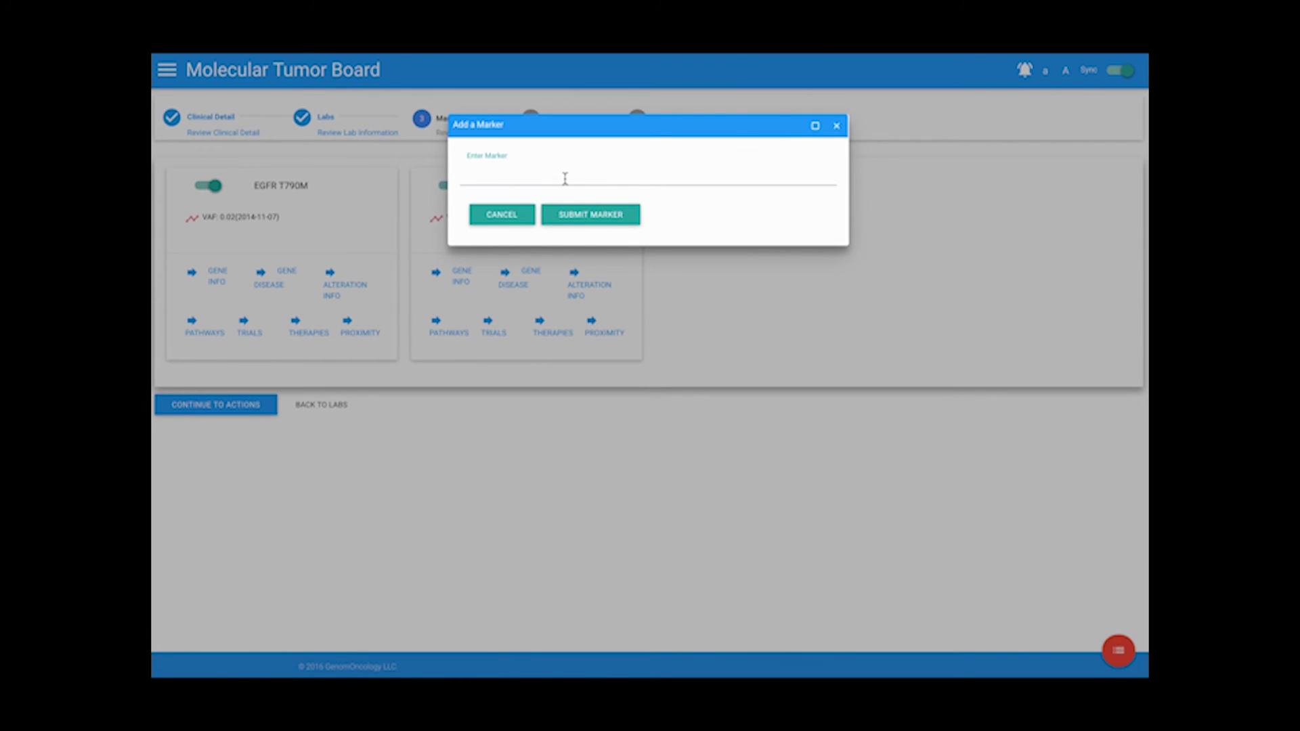
text(KRAS)
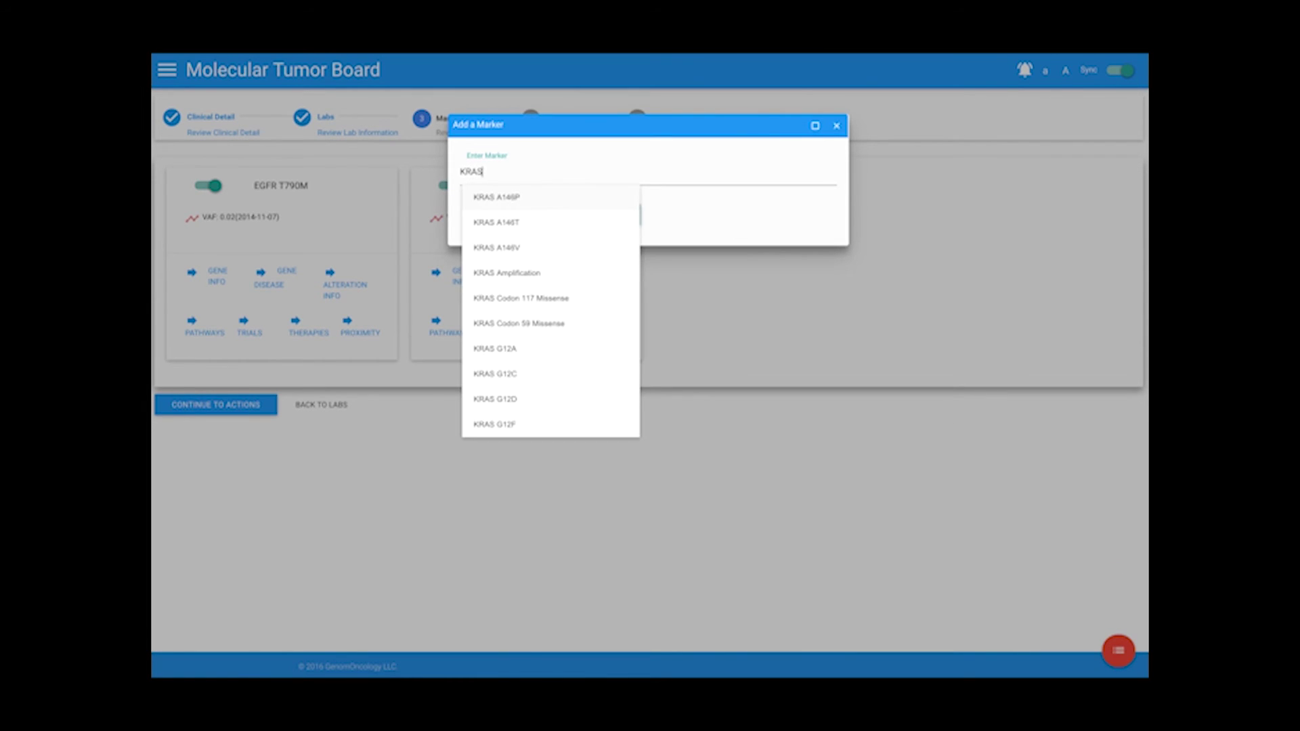
click(517, 348)
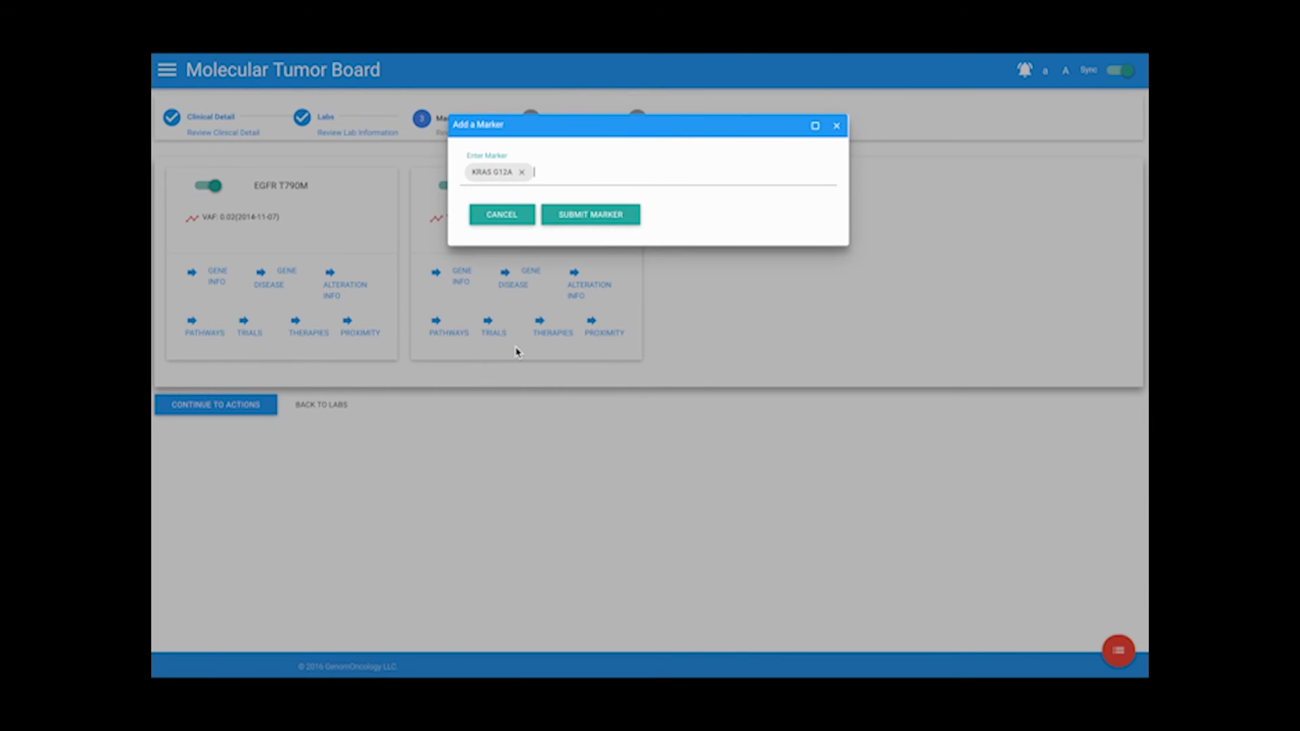
click(561, 218)
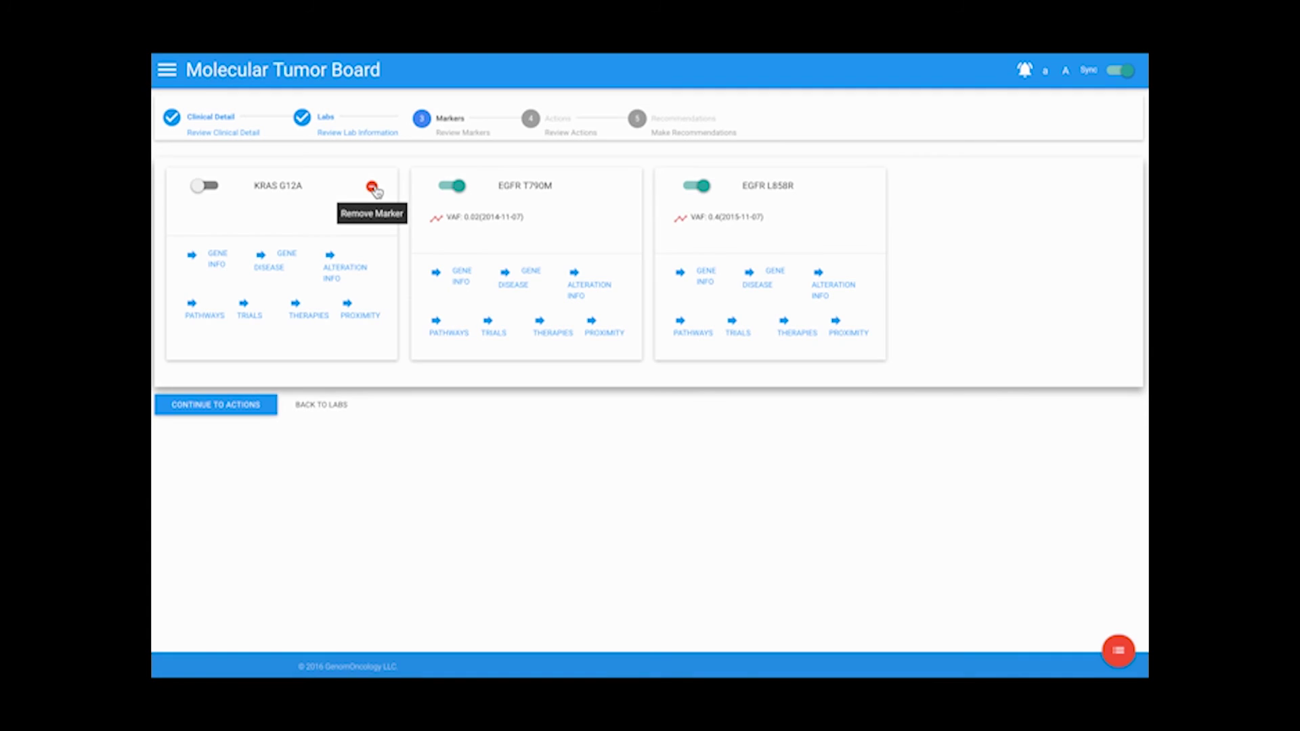
Select erlotinib and osimertinib as therapies in Actions, checking erlotinib's full details
click(553, 128)
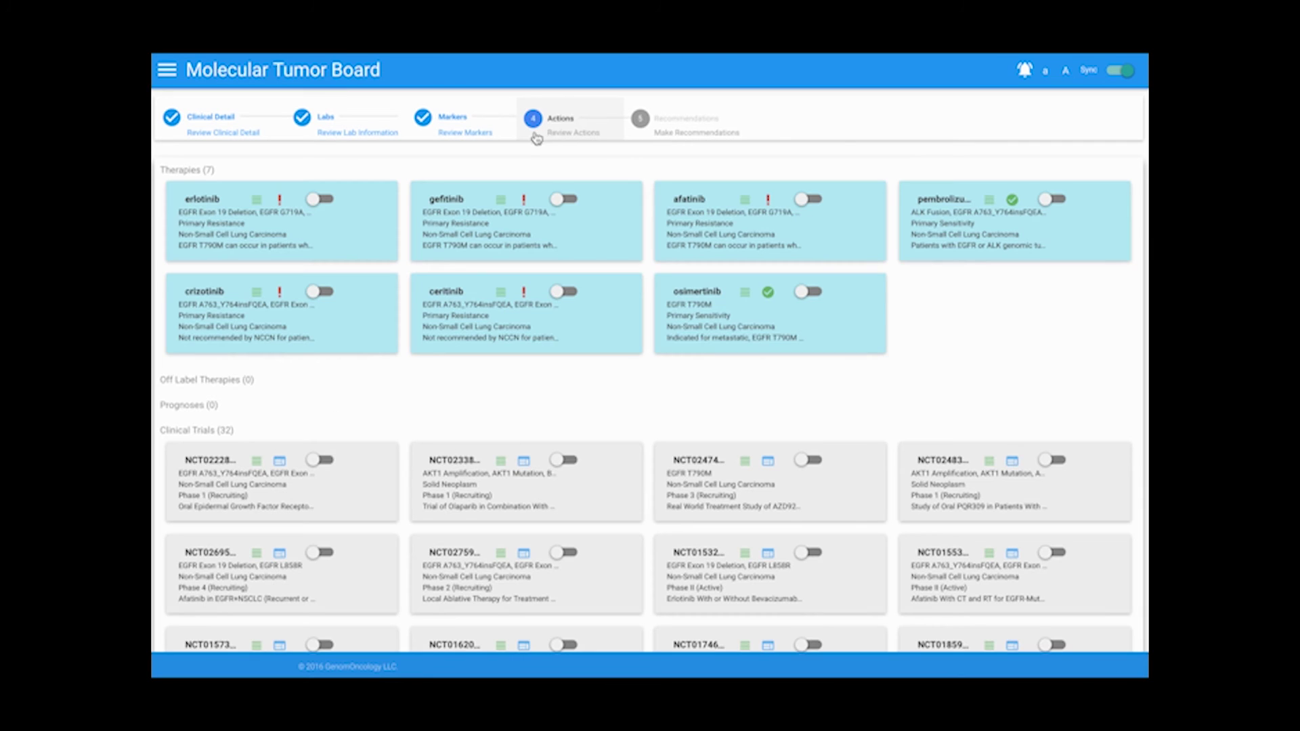
click(313, 201)
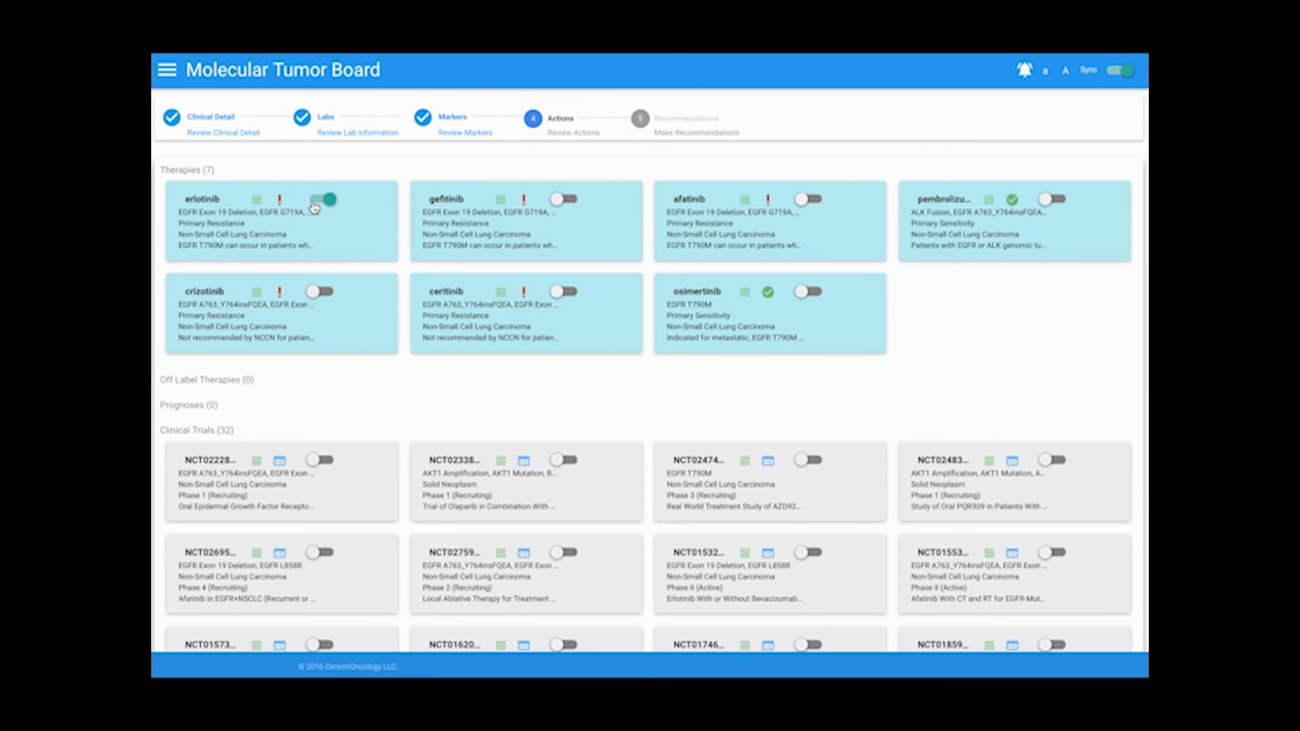
click(257, 203)
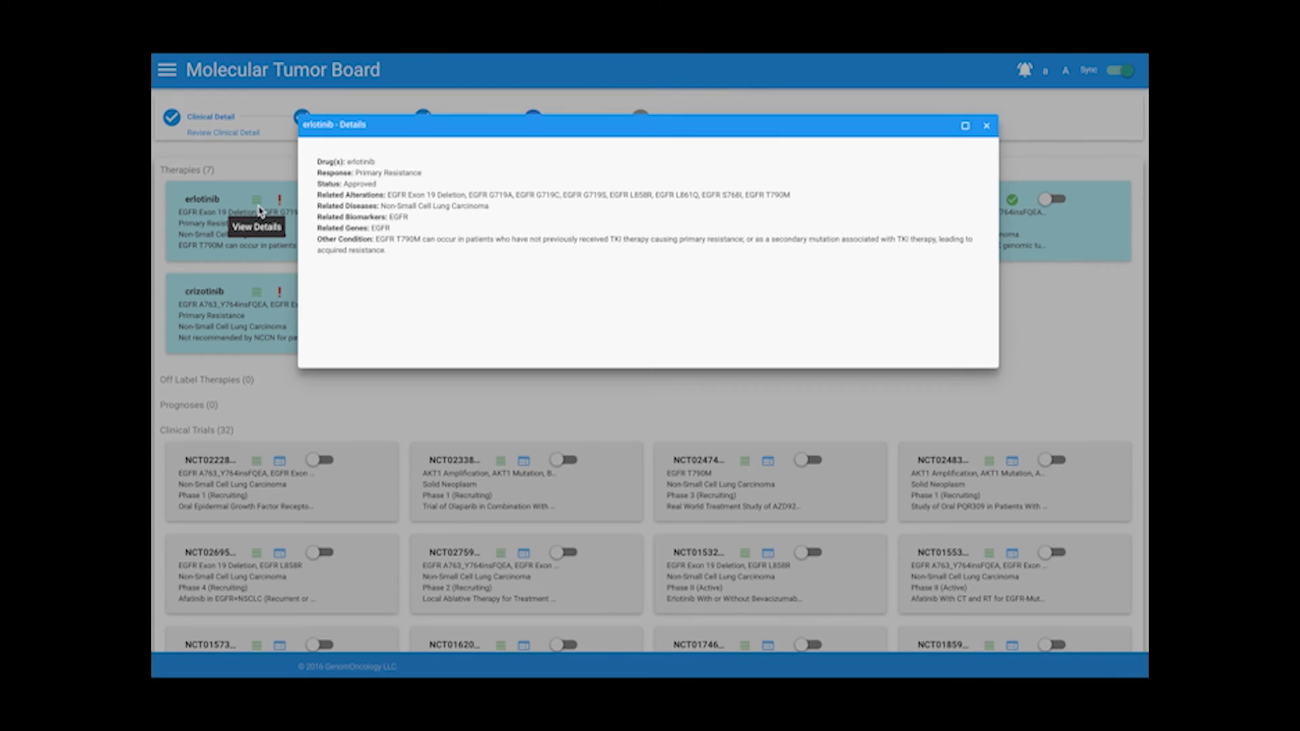
click(986, 126)
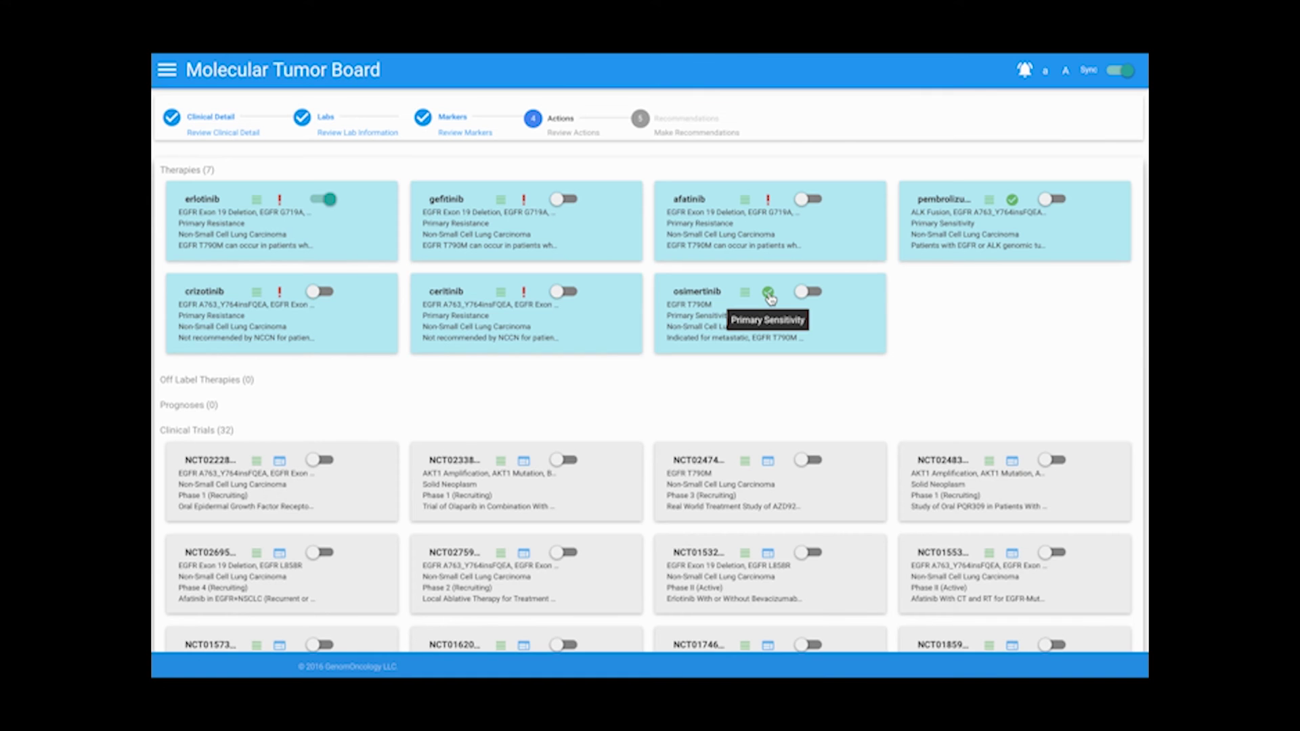
click(803, 295)
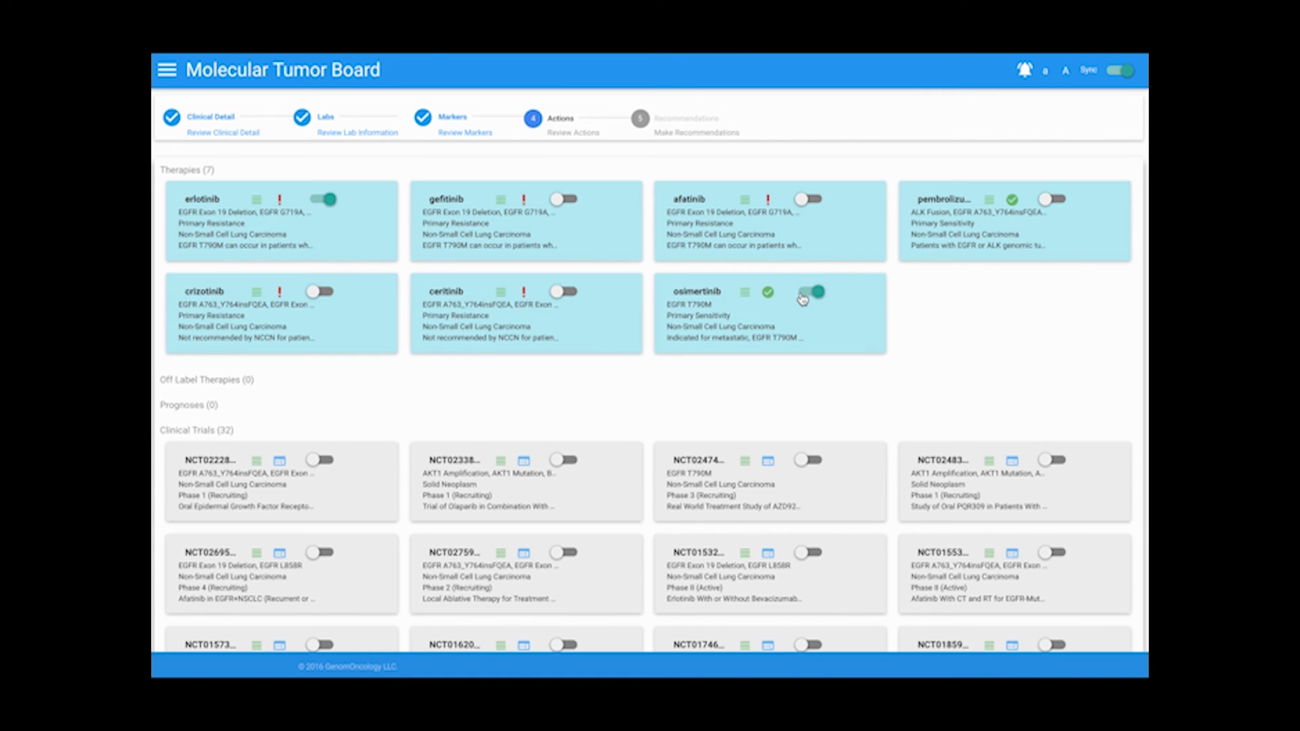
Review the NCT02228369 trial's ClinicalTrials.gov page and select that trial
click(281, 463)
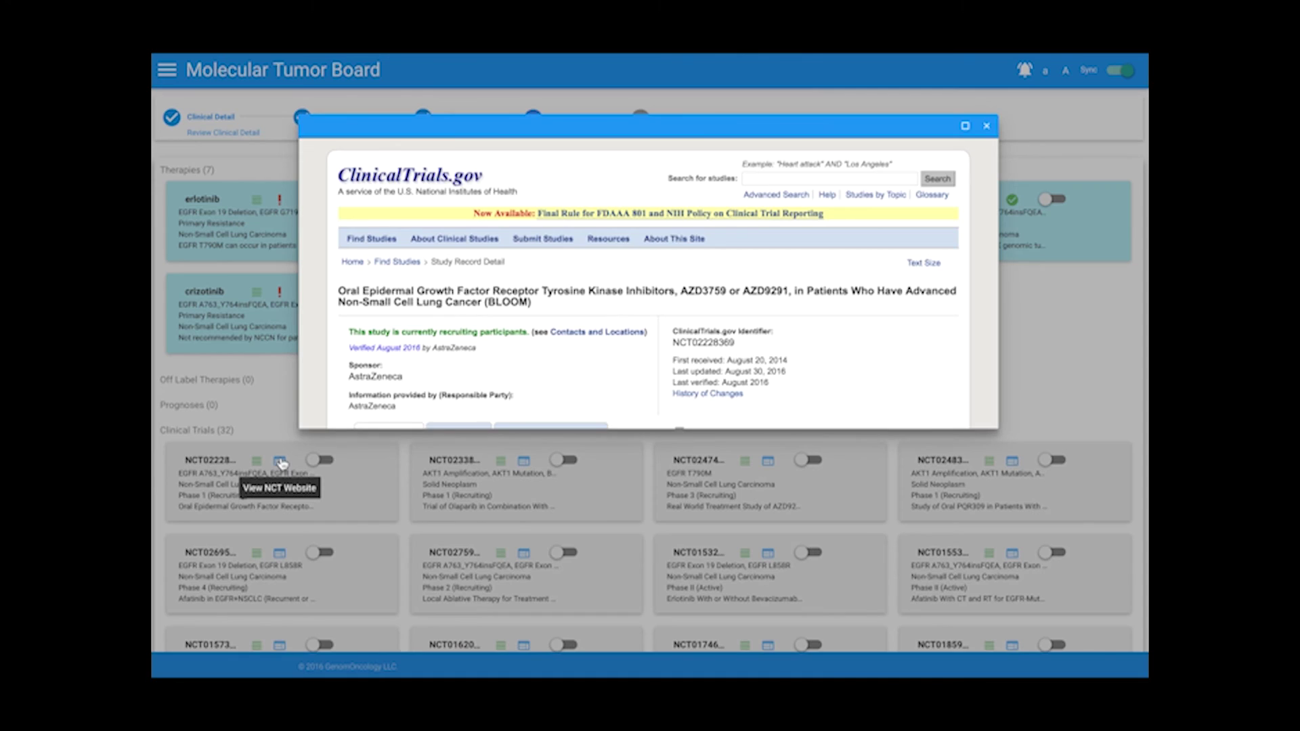
scroll(621, 302, down, 15)
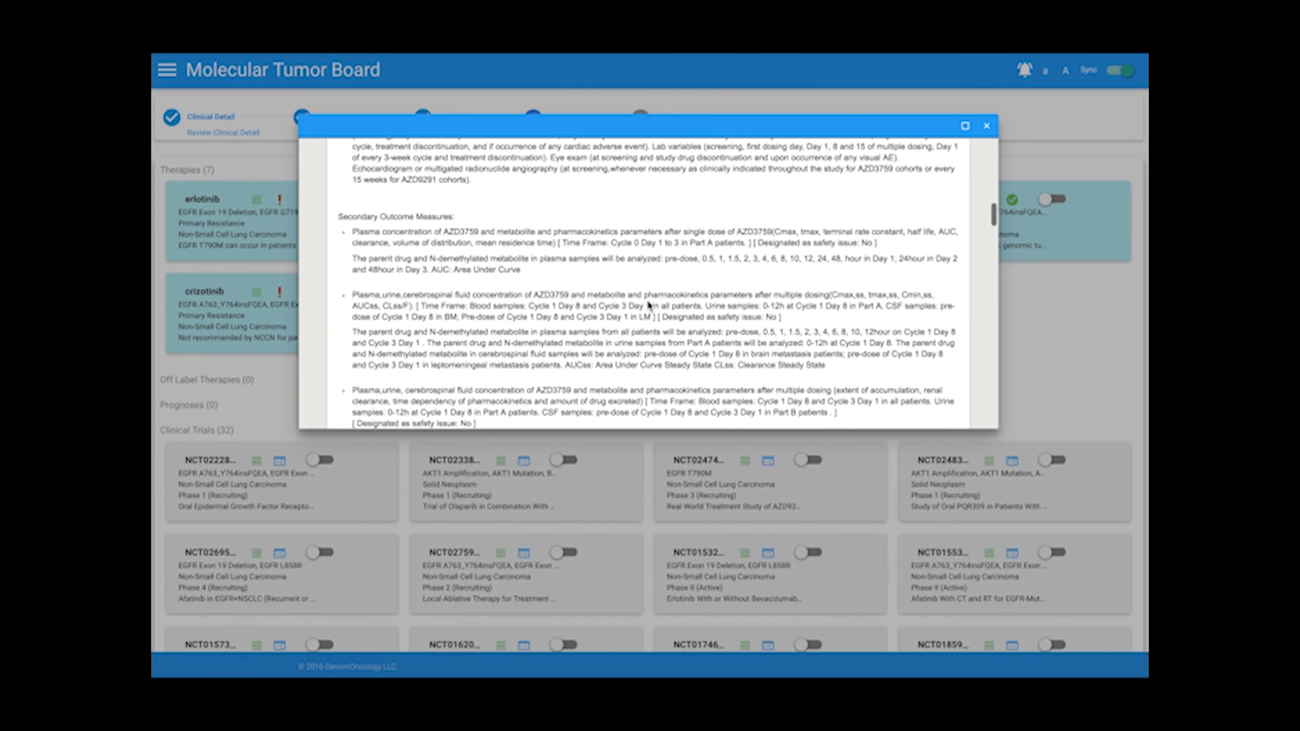
click(986, 125)
click(323, 460)
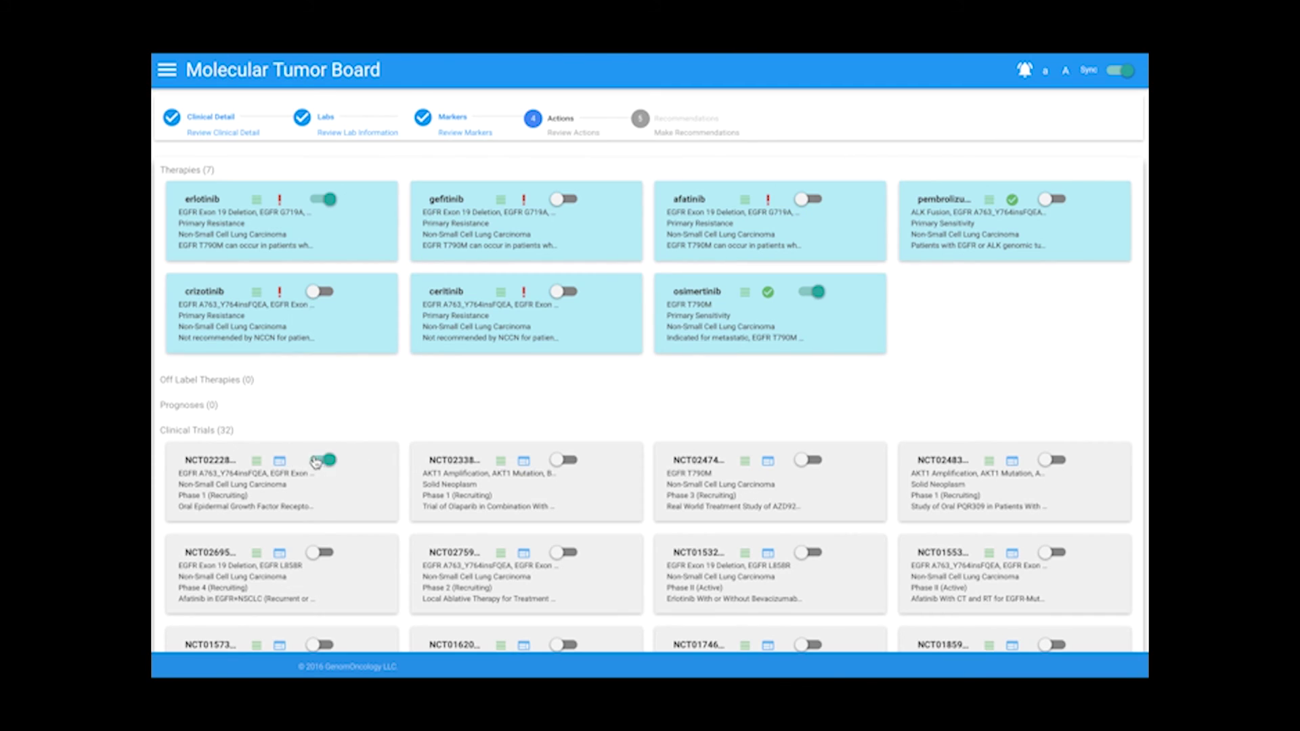
click(644, 126)
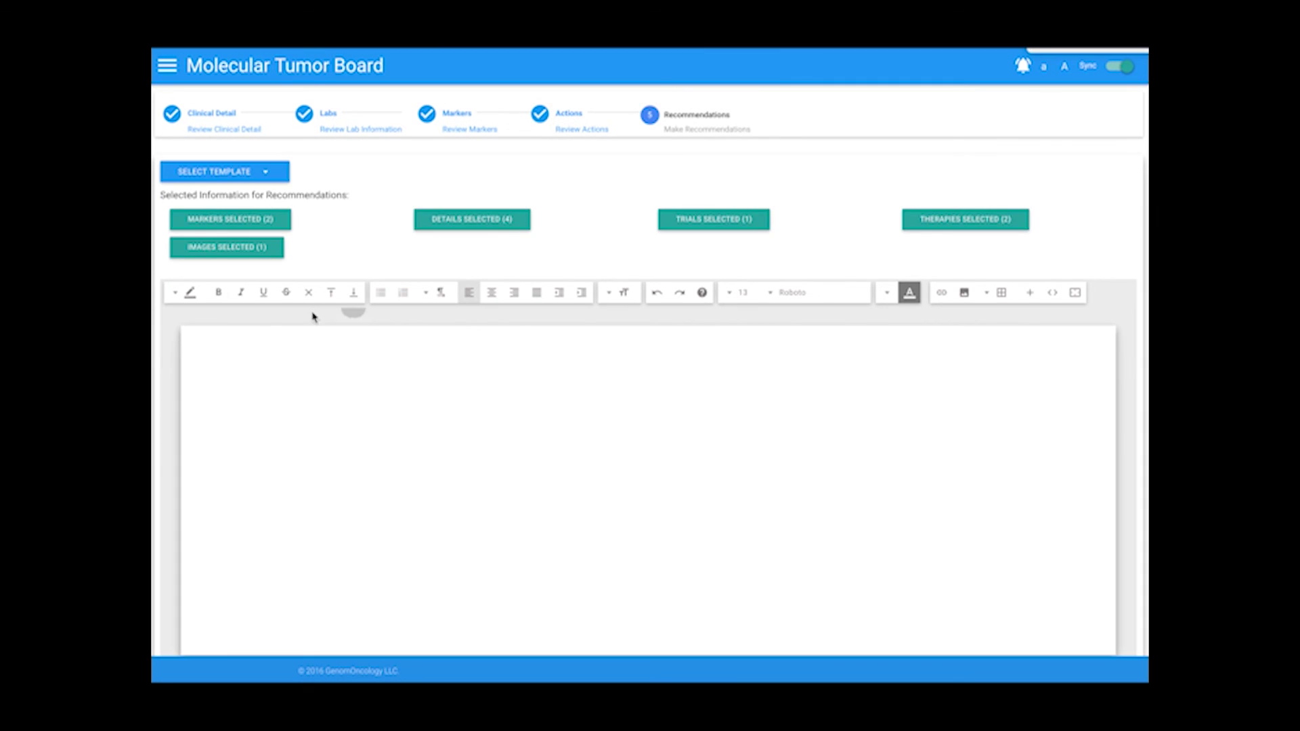
Apply the Princeton Plainsboro hospital letterhead template to the recommendation editor
click(226, 338)
click(233, 175)
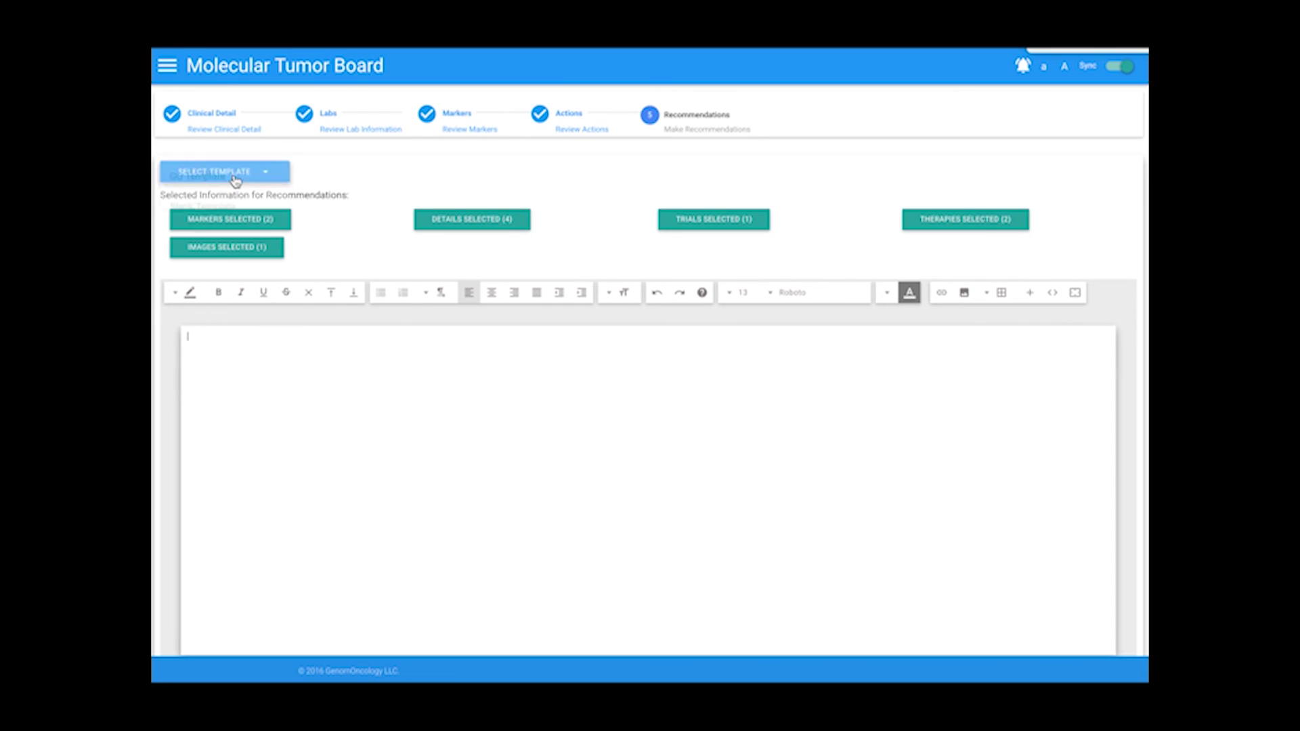
click(234, 206)
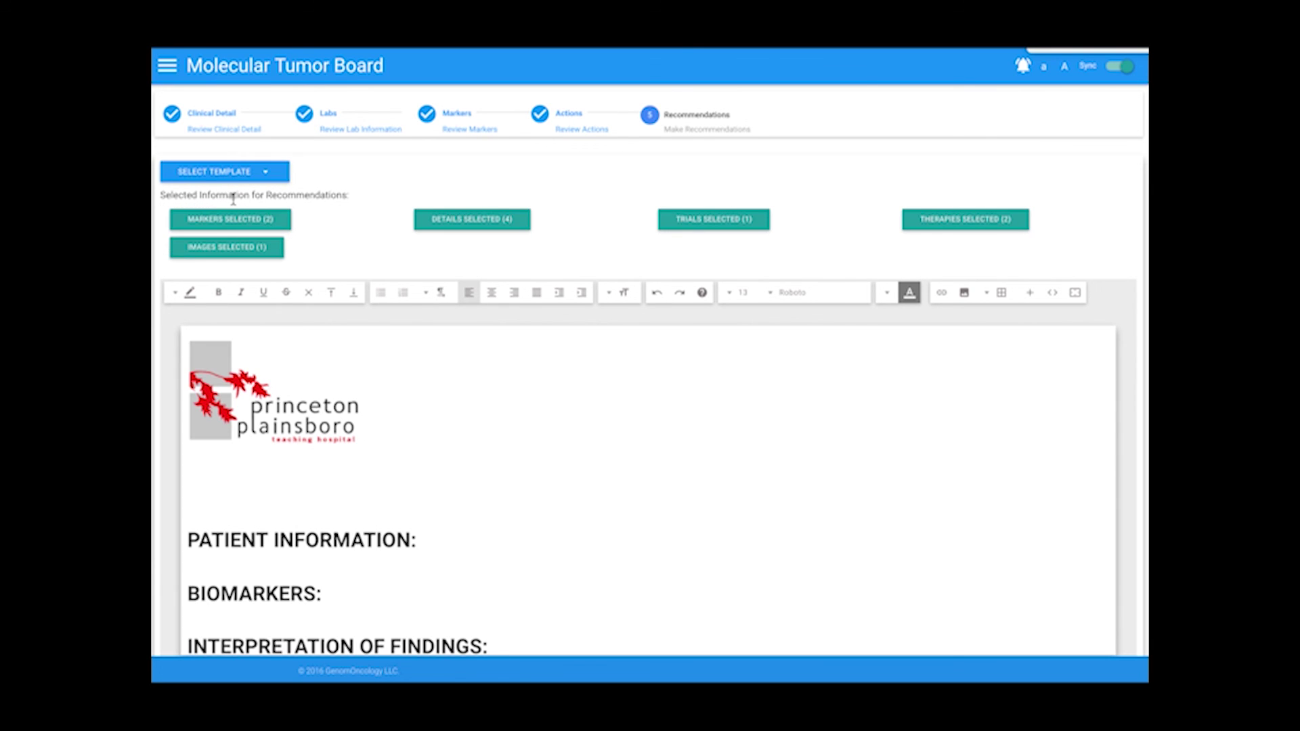
Add all four selected clinical details (gender, age, disease, medical history) to Patient Information and save
click(421, 230)
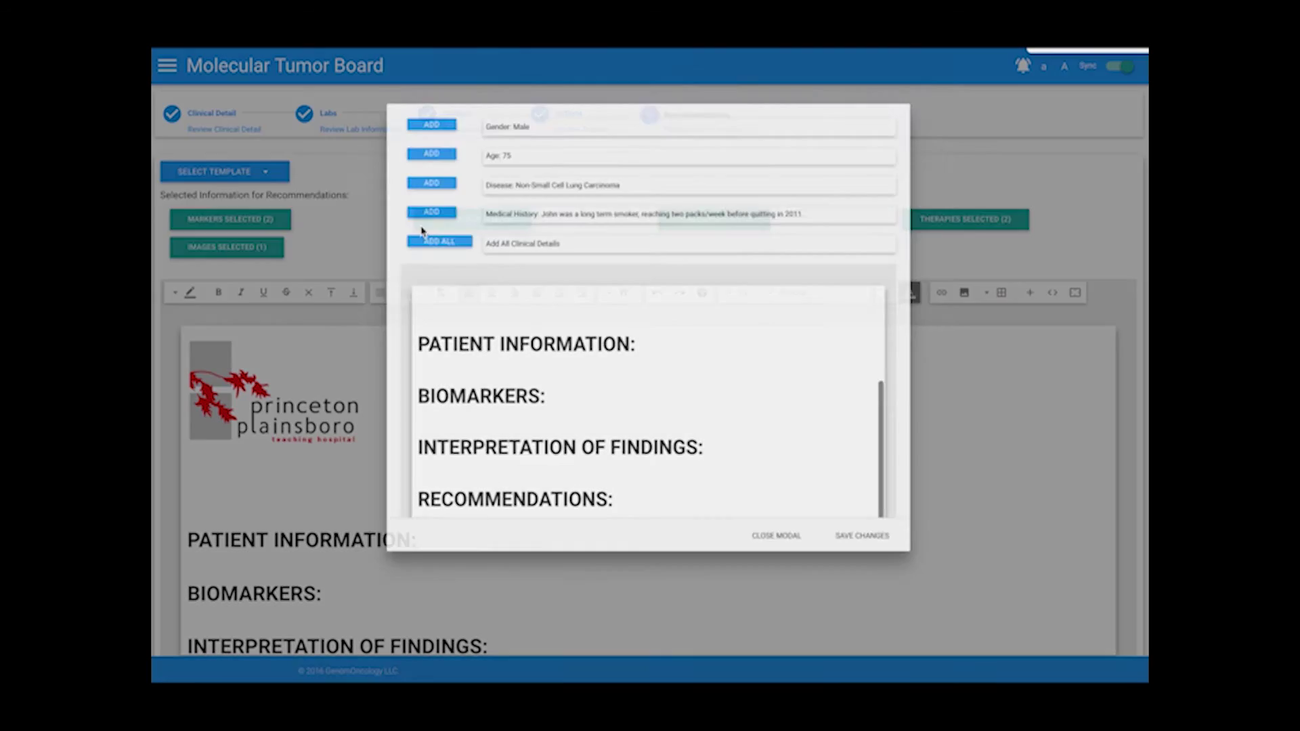
click(429, 248)
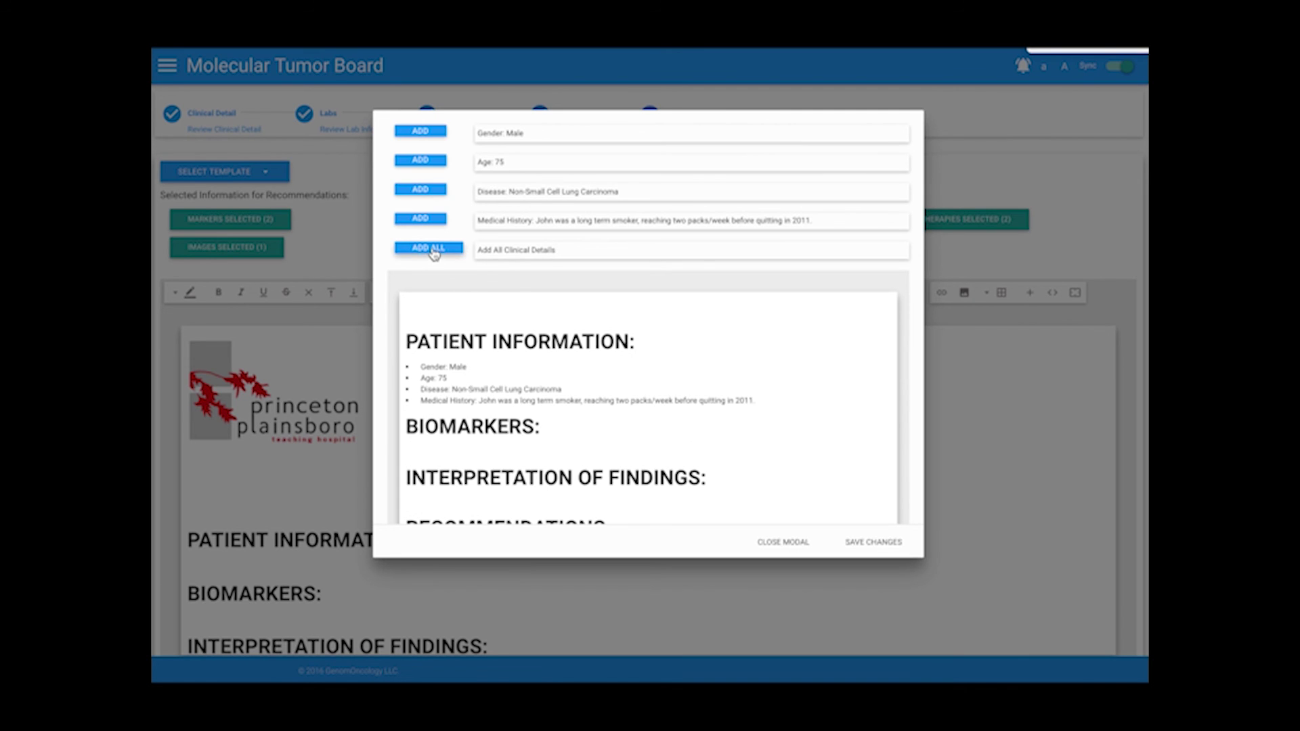
click(872, 545)
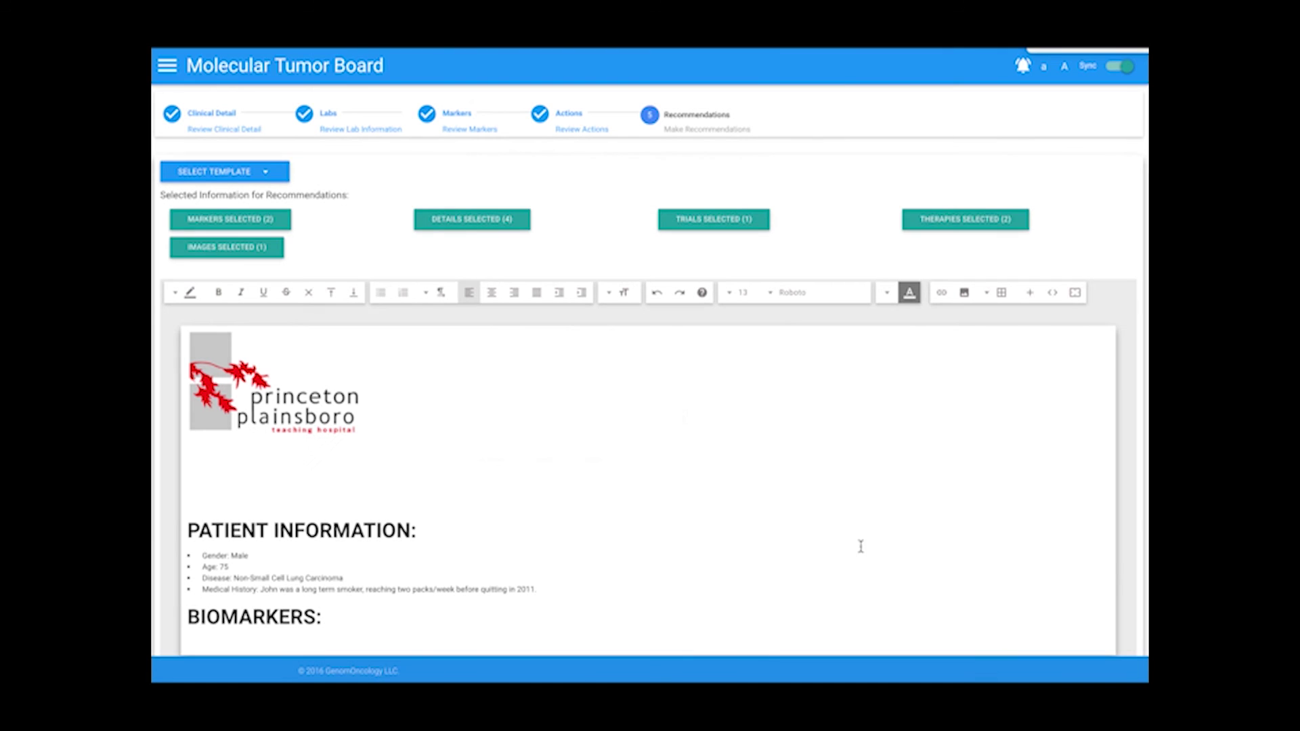
Insert the Chest Radiography Film image as a new bullet below medical history
click(269, 252)
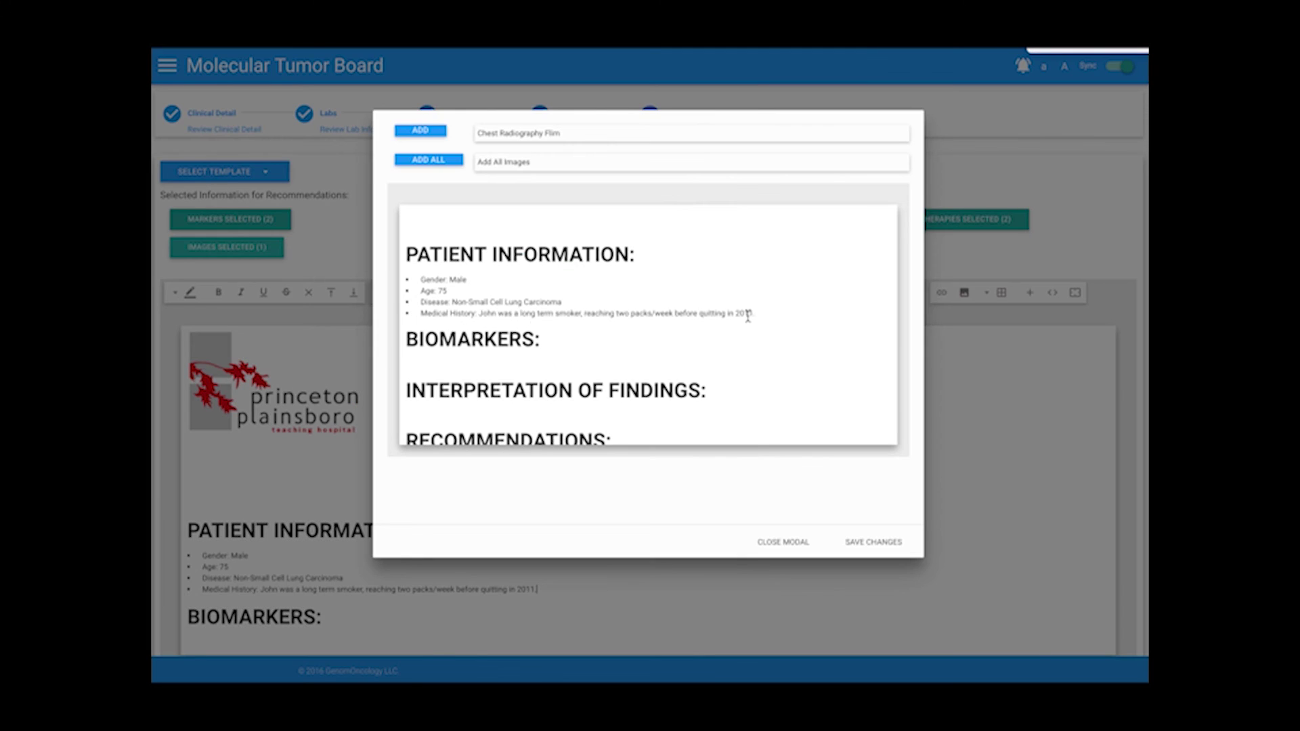
key(Return)
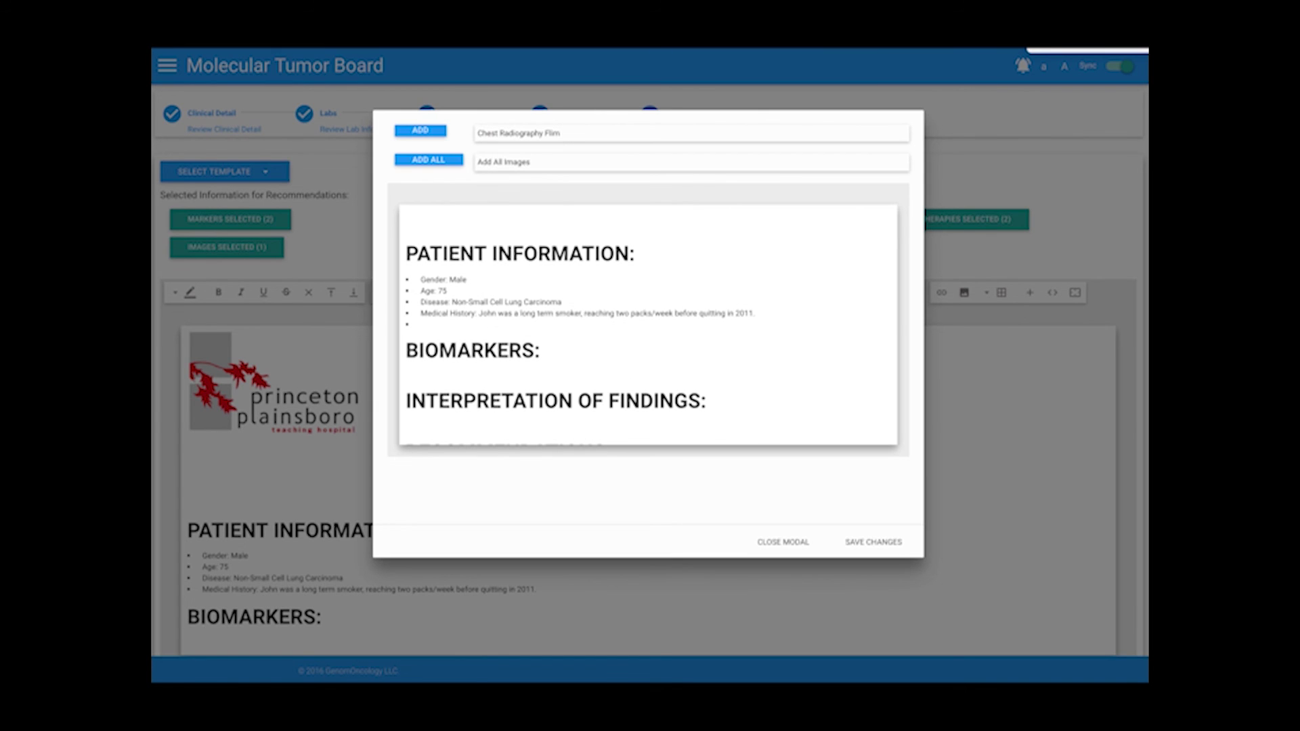
click(421, 131)
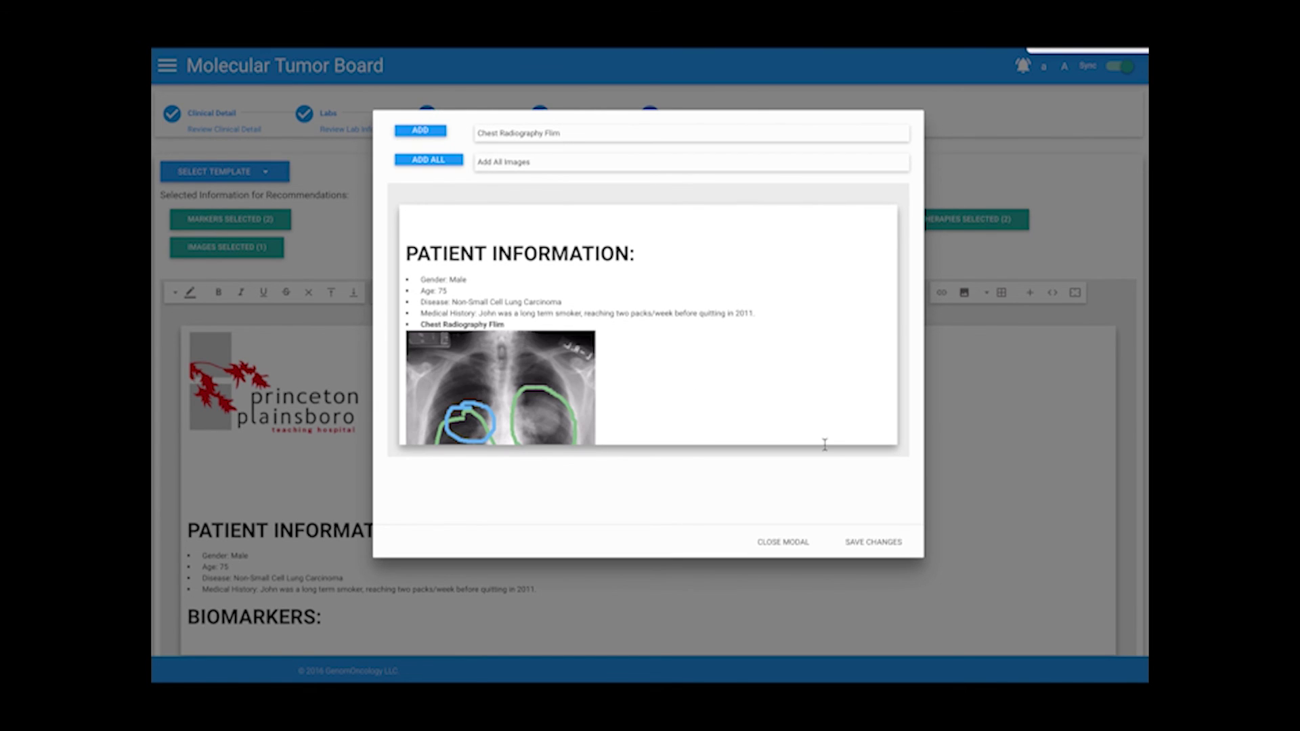